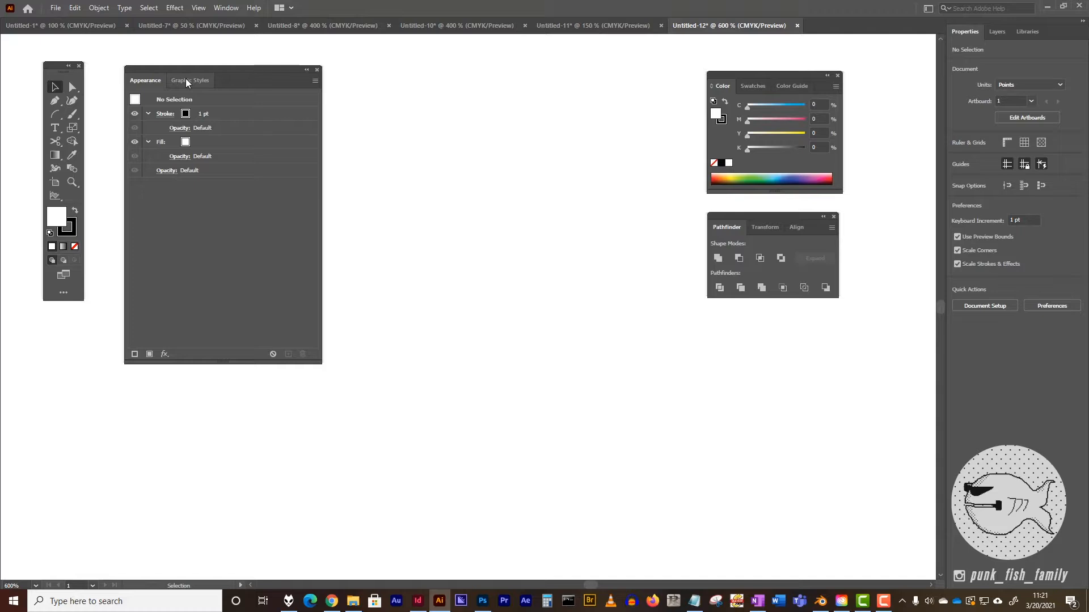
click(185, 81)
click(152, 81)
click(226, 8)
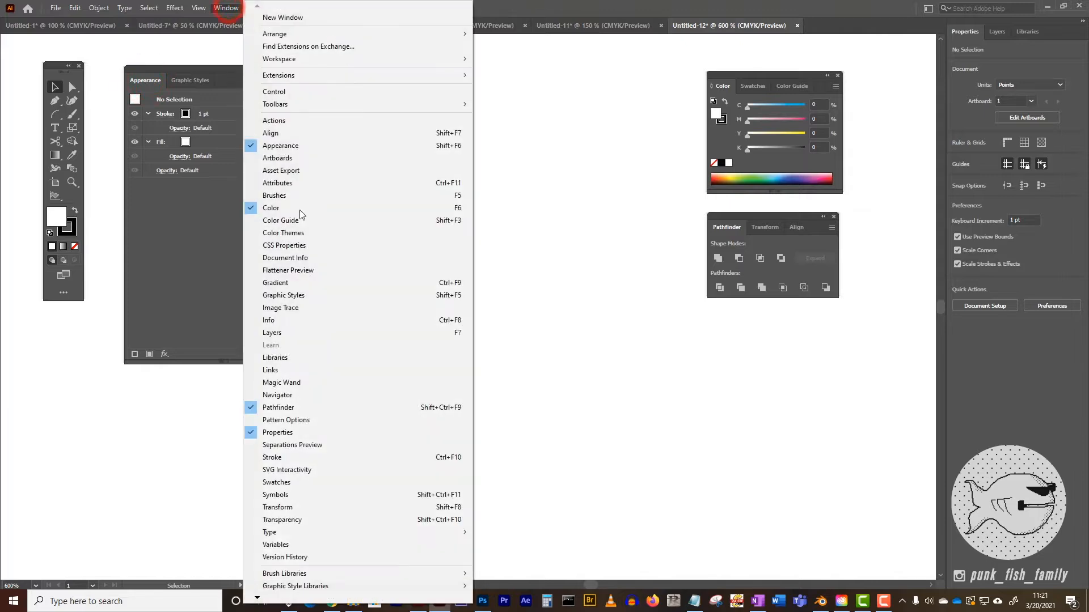
mouse_move(163, 2)
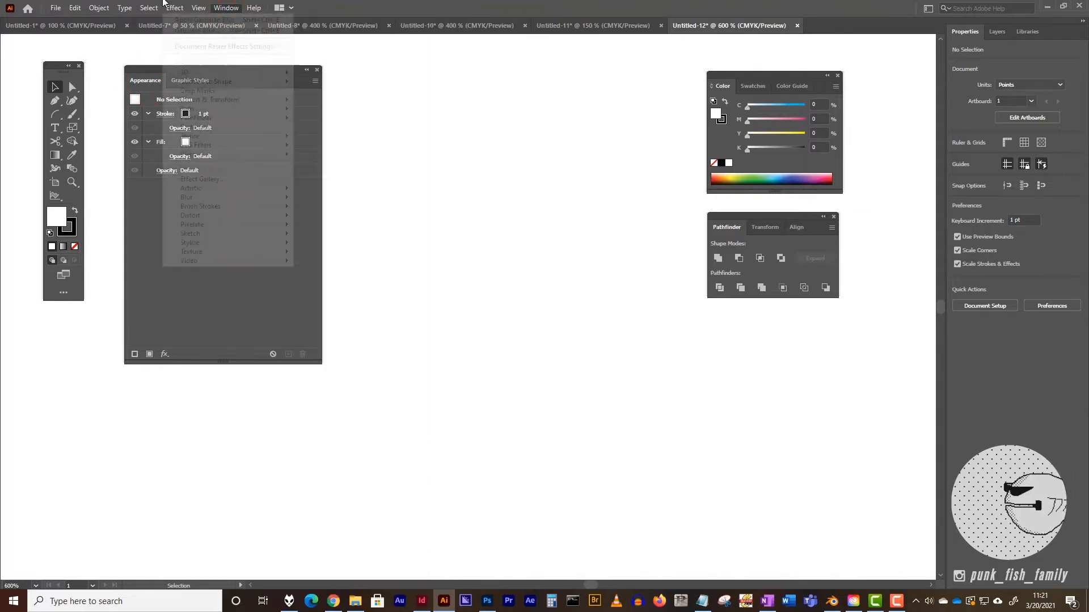
Shrink the floating Appearance panel and shift it slightly toward the document's upper edge.
click(311, 159)
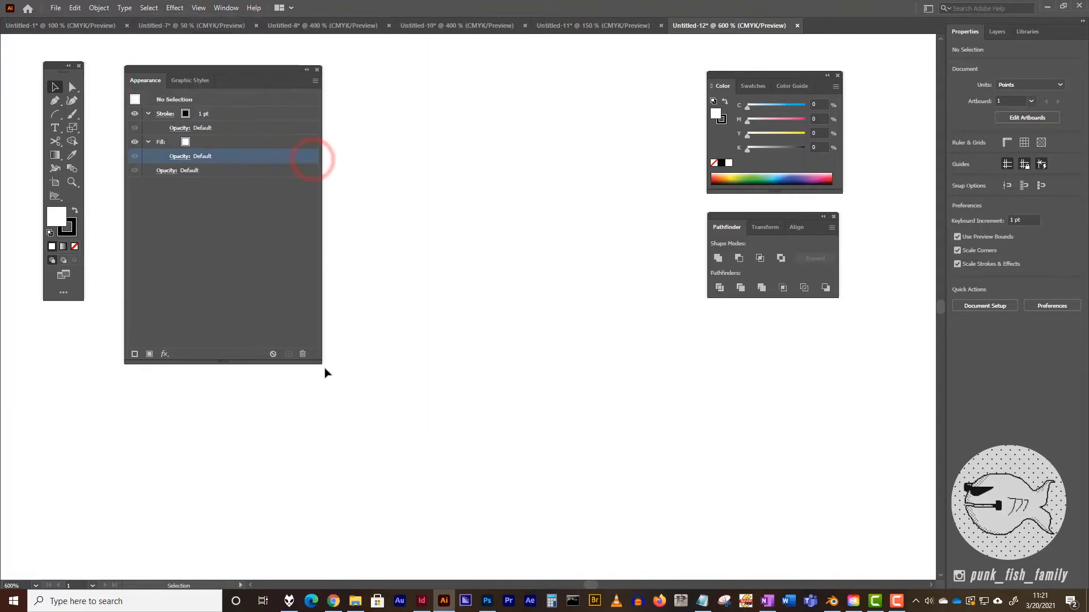
drag(321, 362, 303, 252)
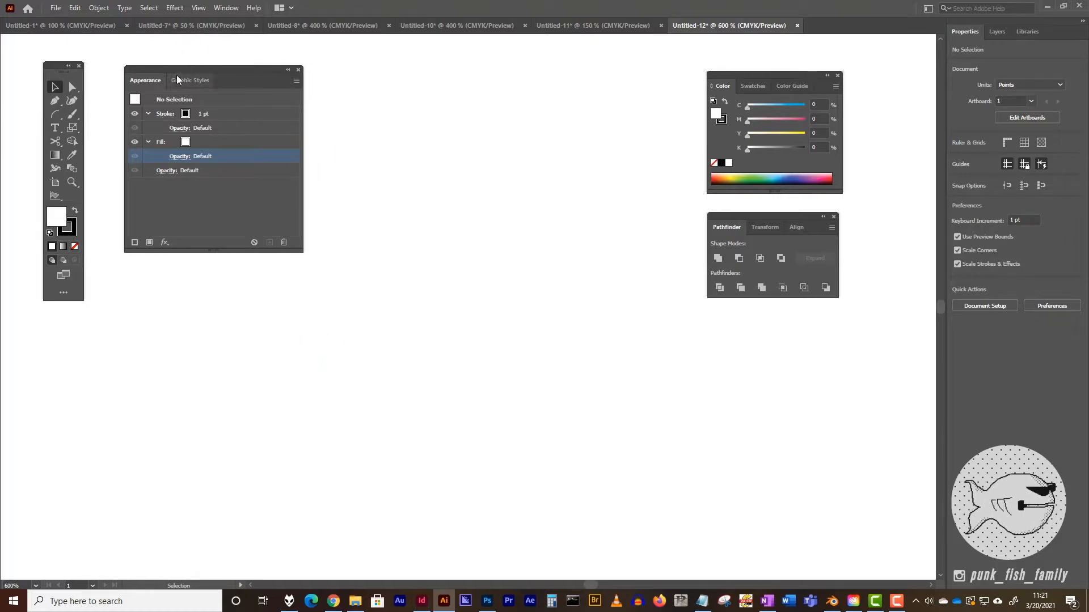
drag(178, 68, 180, 66)
Draw a horizontal line about 61 pt long with the Line Segment tool, then return to the Selection tool.
click(55, 114)
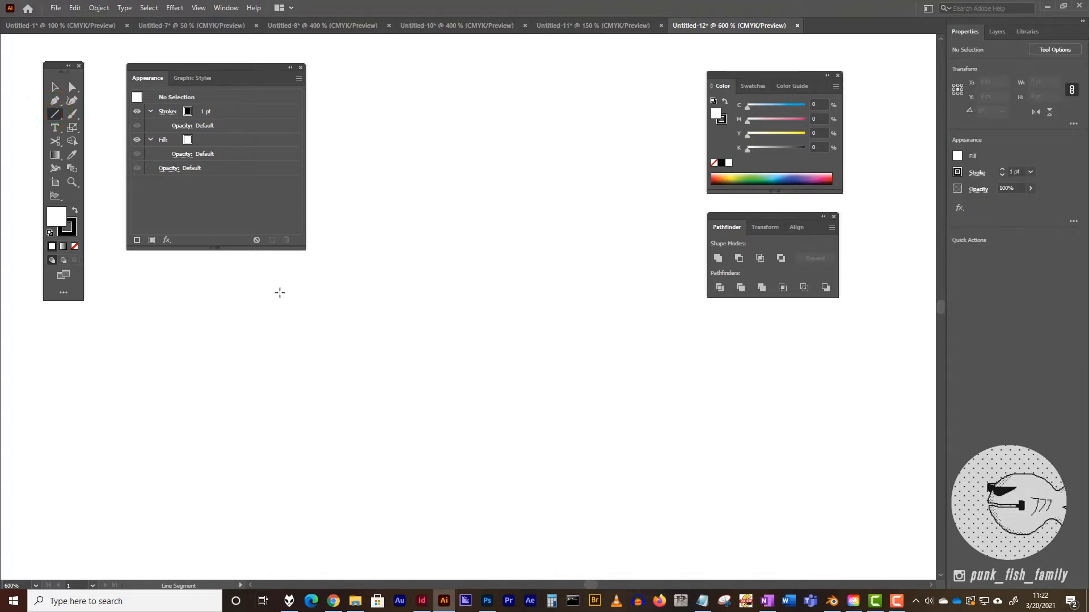
drag(279, 293, 572, 291)
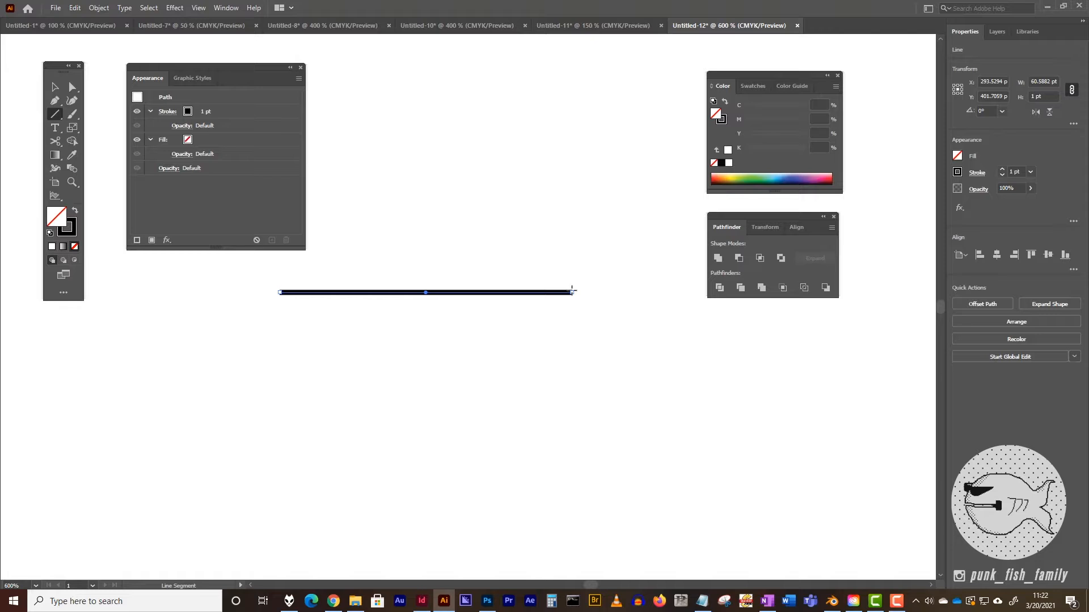
click(55, 86)
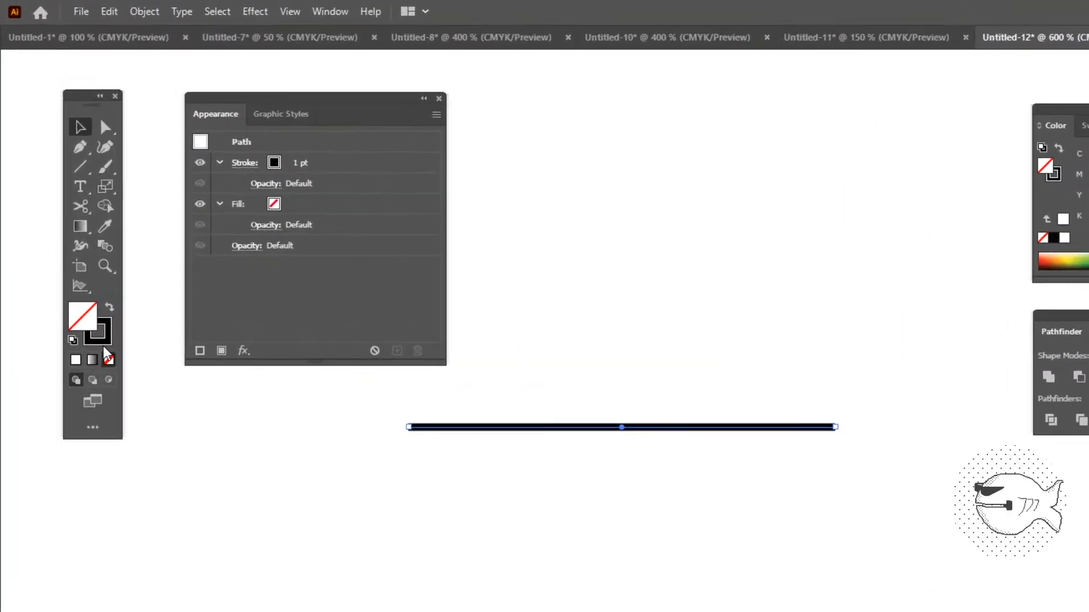
click(70, 230)
click(91, 349)
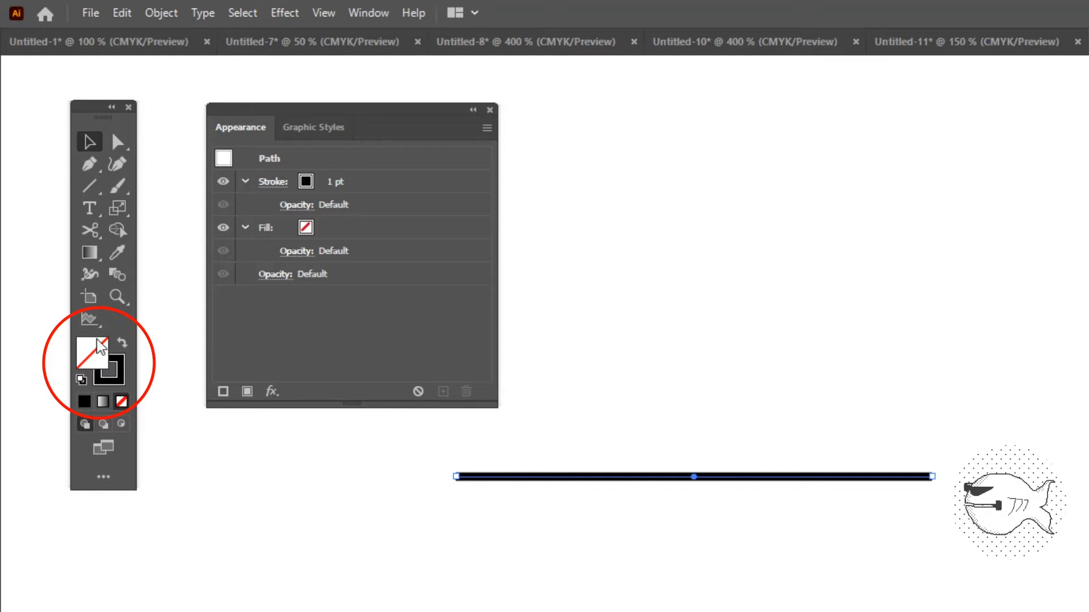
click(624, 475)
Reposition the Appearance panel and make it slightly taller.
mouse_move(347, 110)
mouse_down()
mouse_move(335, 99)
mouse_move(326, 112)
mouse_up()
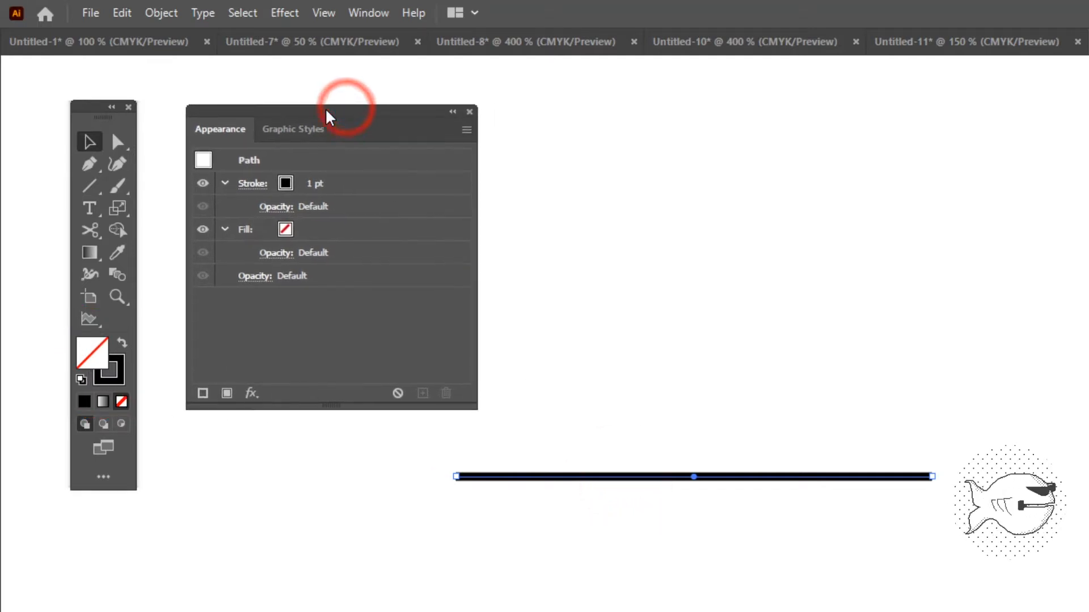
drag(343, 406, 332, 448)
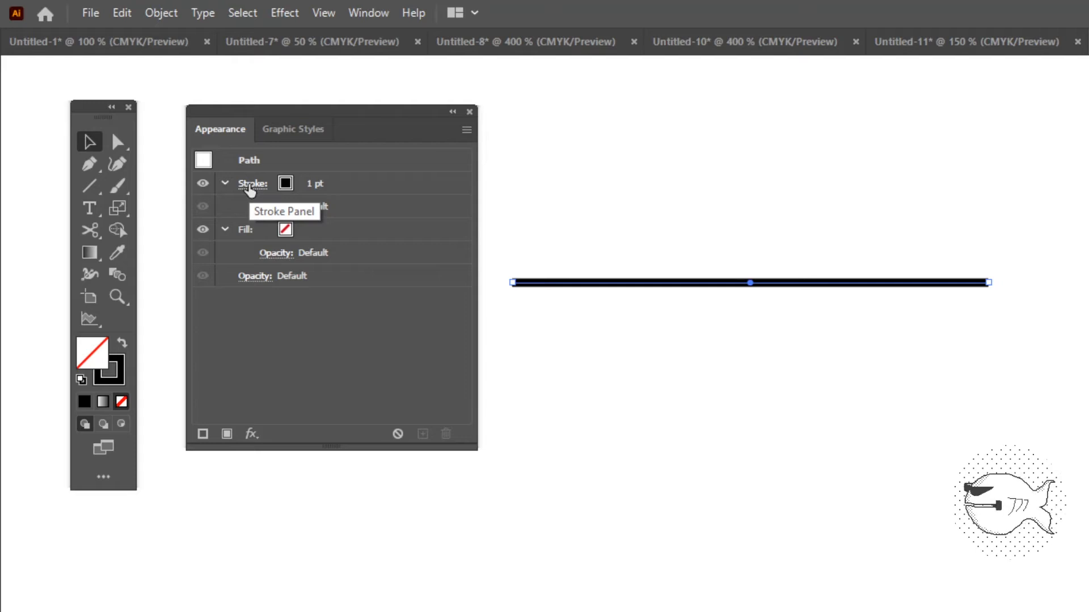
Set the line's stroke weight to 7 pt in its appearance attributes.
click(315, 183)
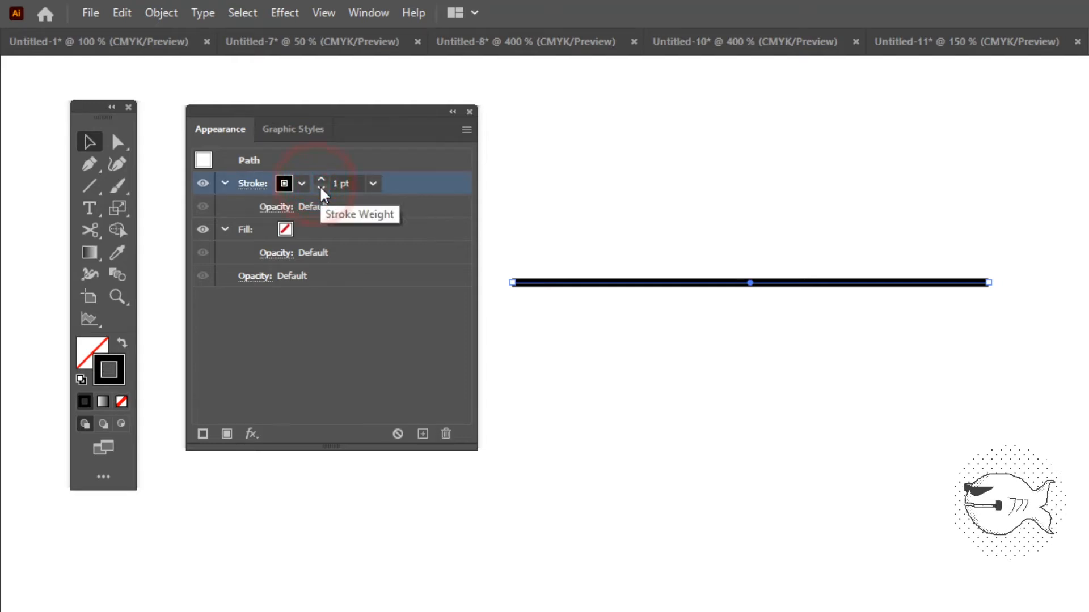
click(321, 188)
click(320, 175)
click(320, 175)
click(319, 173)
click(319, 173)
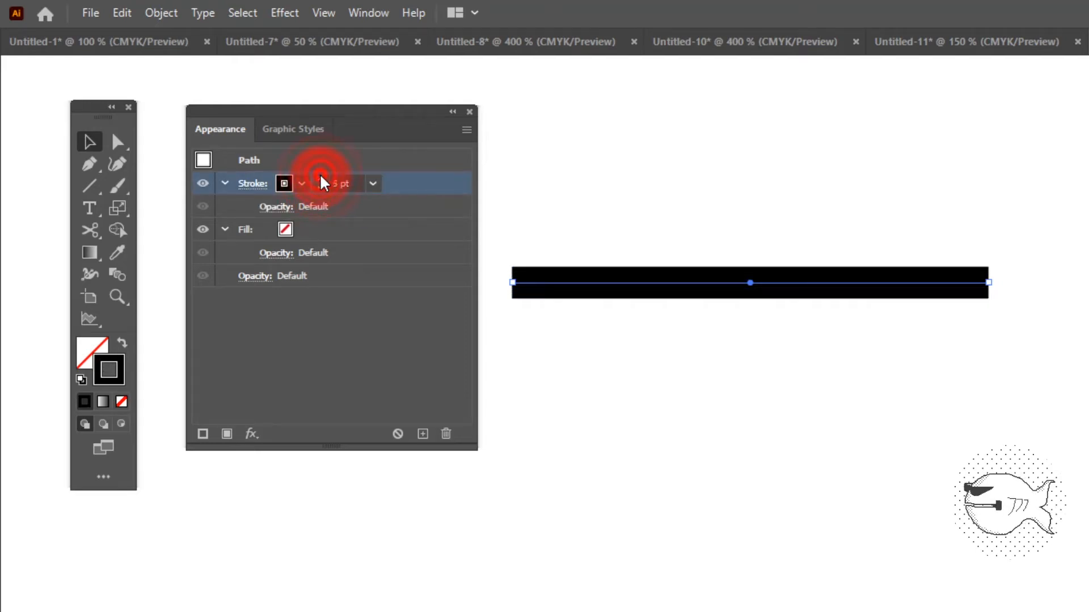
click(319, 173)
click(320, 174)
click(320, 174)
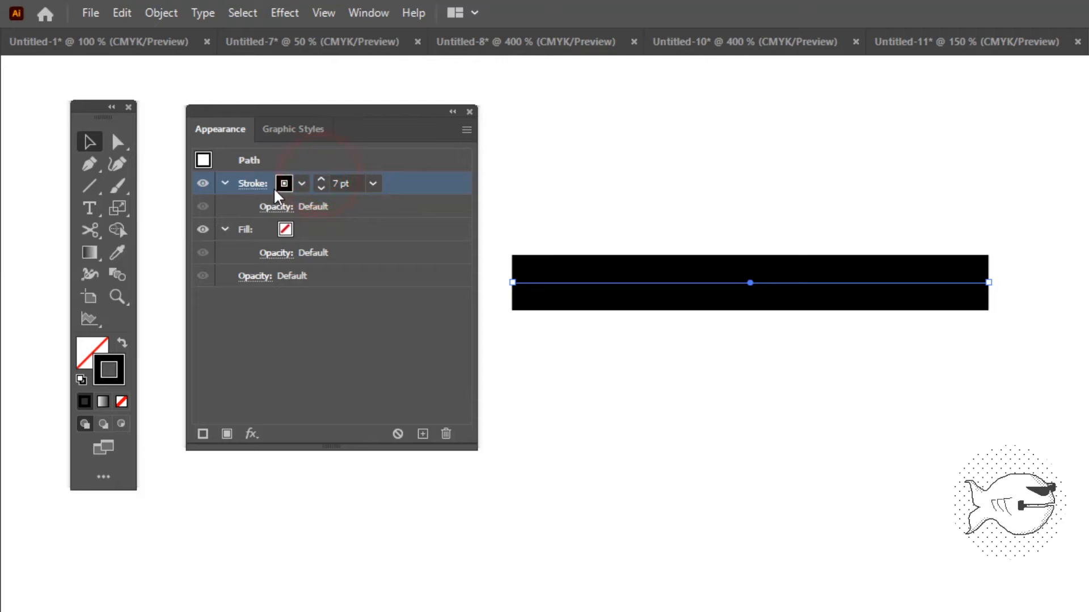
Give the line's 7 pt stroke round caps and round corner joins.
click(253, 184)
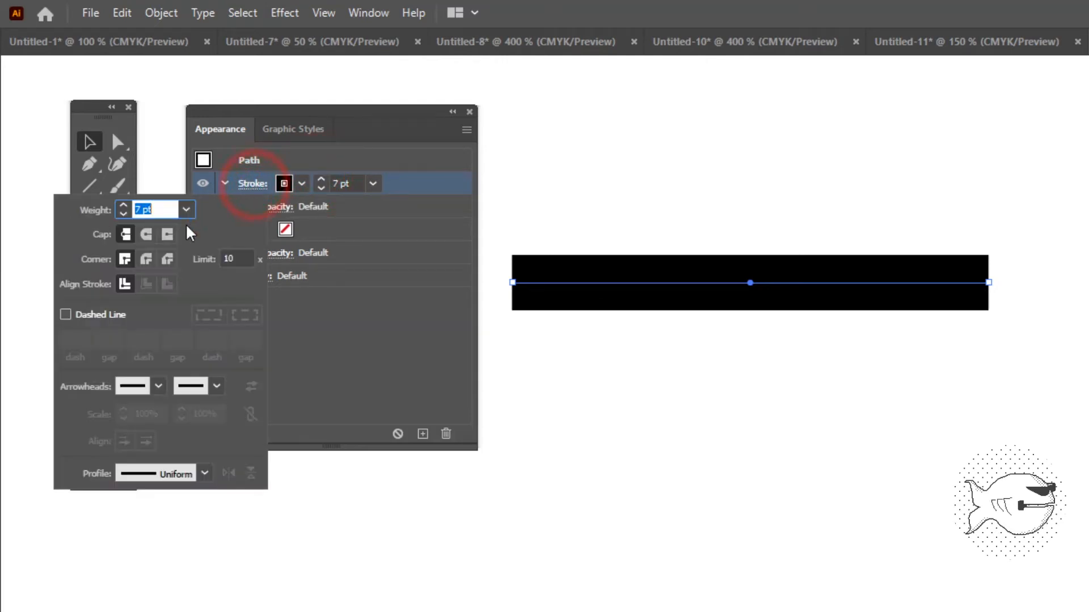
click(146, 236)
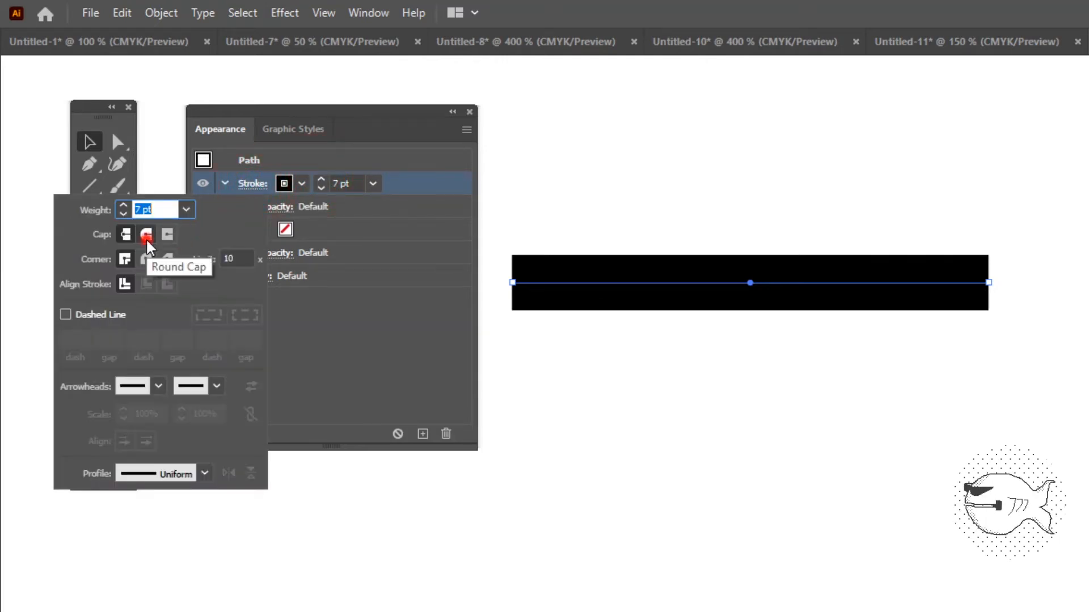
click(147, 260)
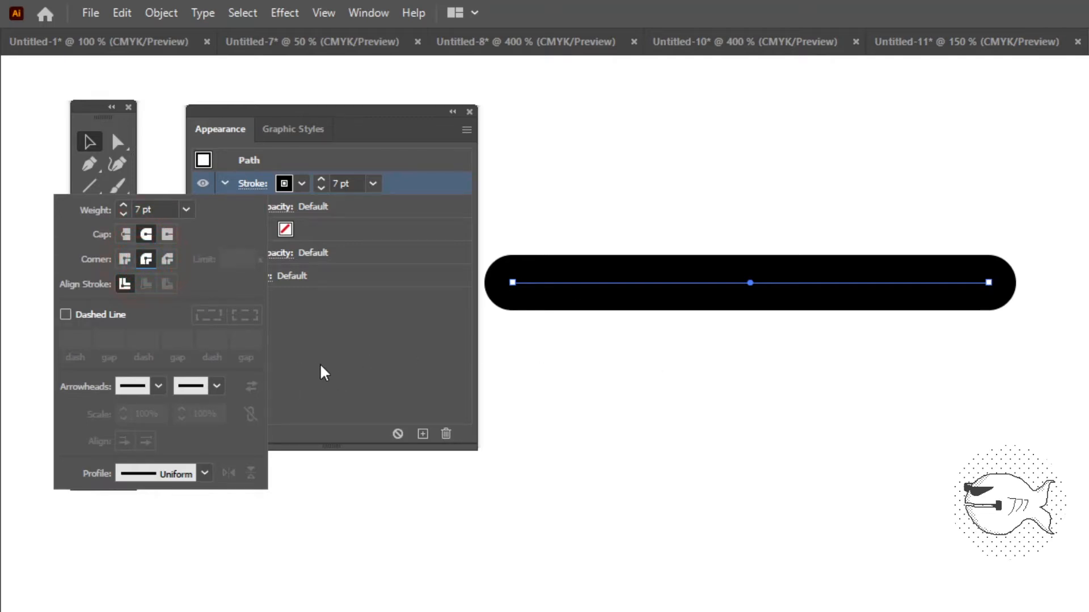
click(374, 355)
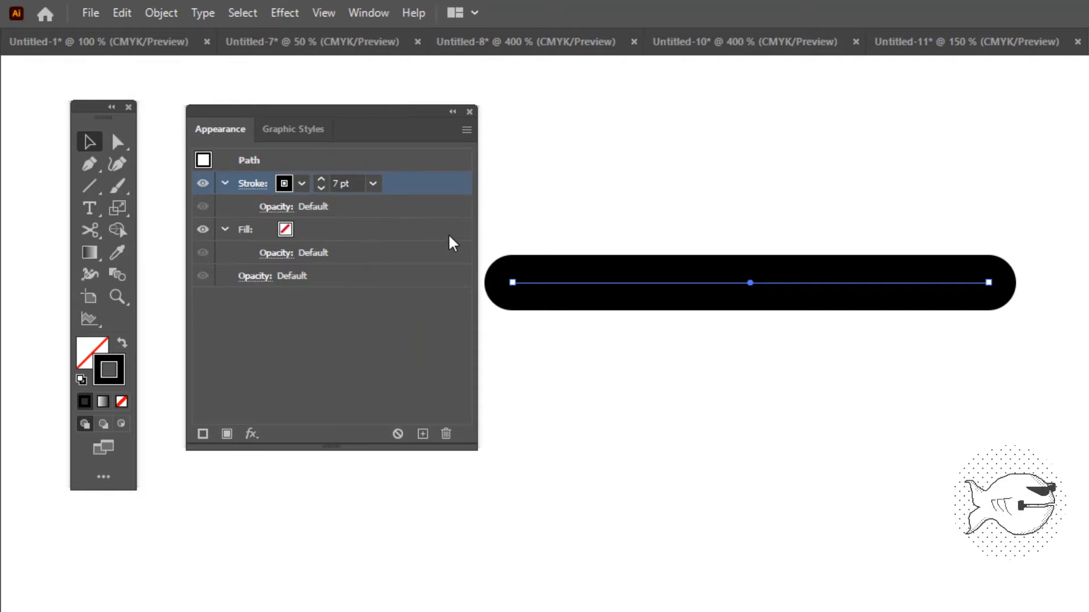
Duplicate the 7 pt stroke until the line has seven stacked strokes, and lengthen the Appearance panel to list them.
click(423, 435)
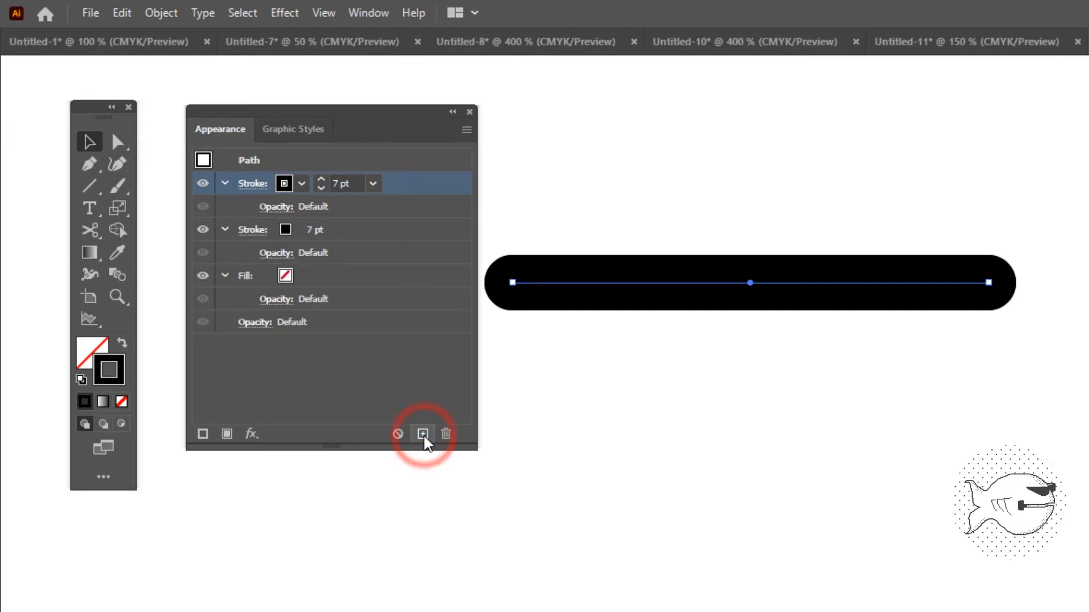
click(423, 434)
click(423, 434)
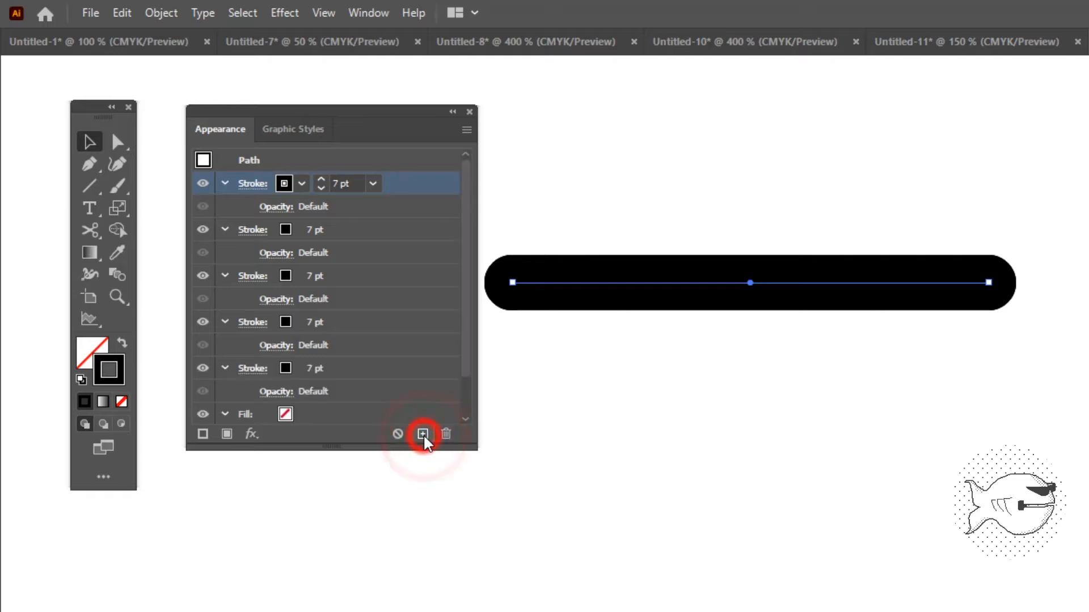
click(424, 435)
click(423, 435)
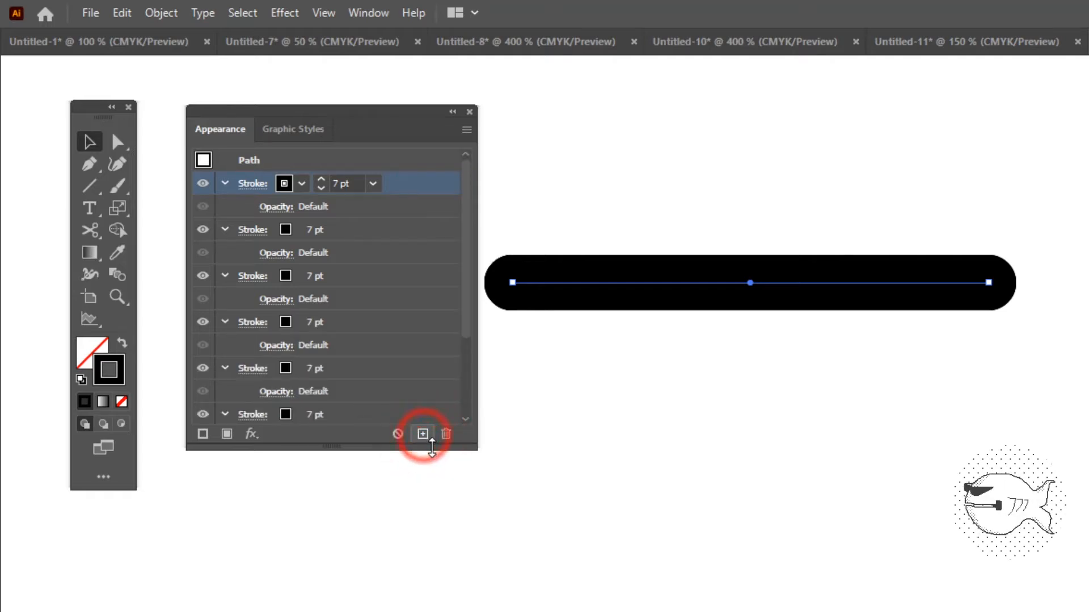
drag(432, 448, 437, 564)
click(385, 504)
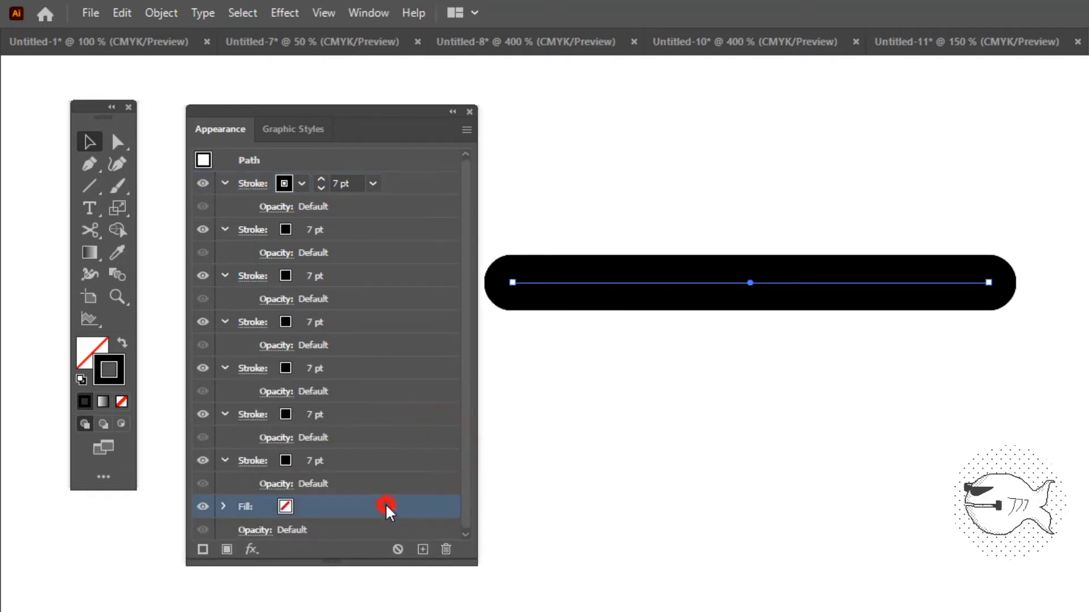
Color the second stroke from the bottom of the stack dark grey and set its weight to 6 pt.
click(344, 454)
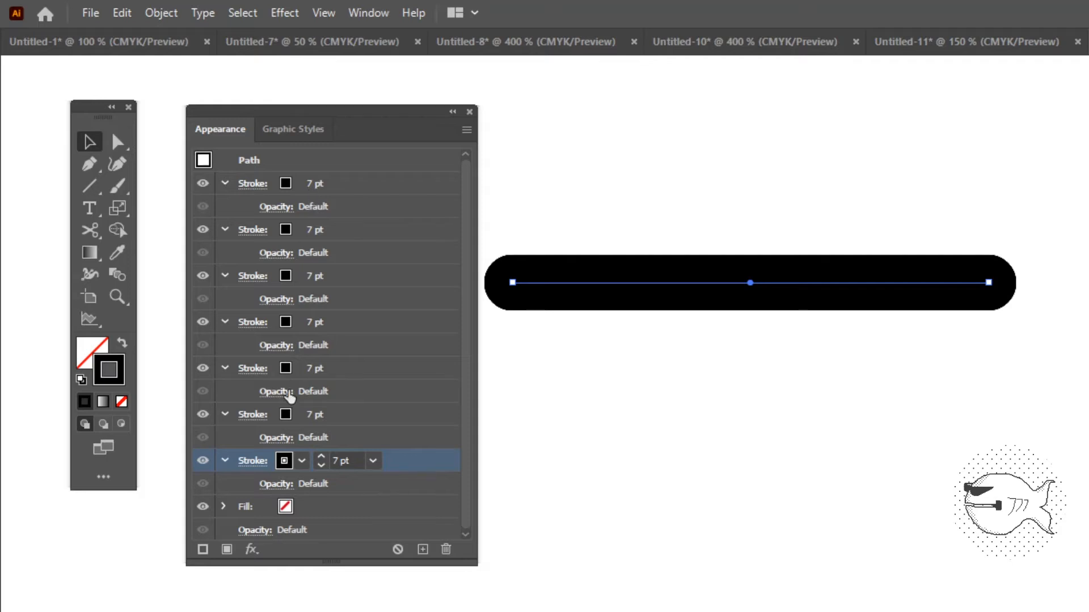
click(260, 417)
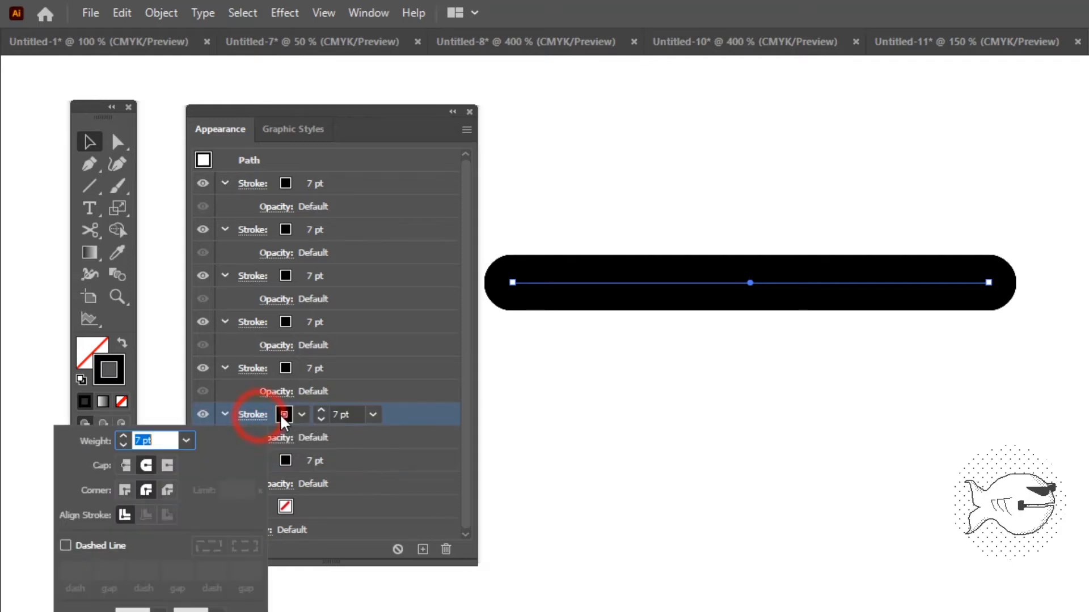
click(301, 412)
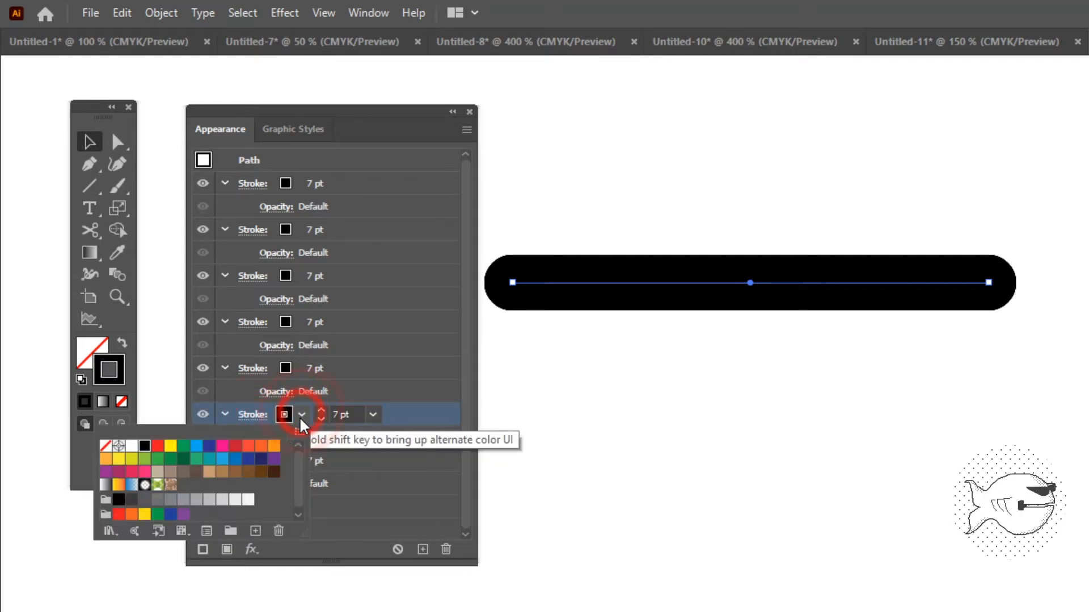
click(146, 500)
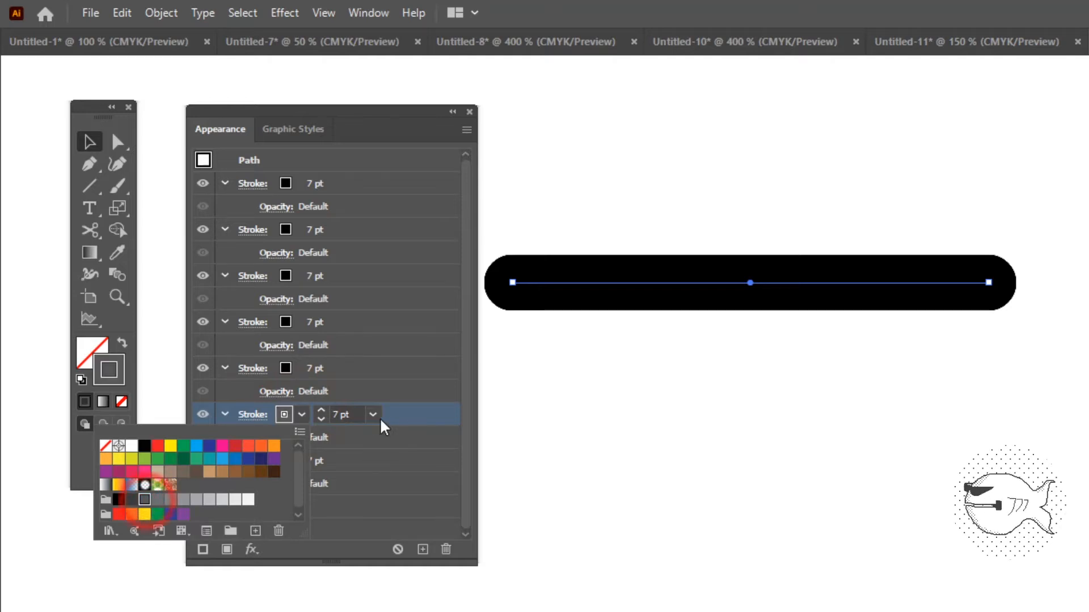
click(319, 419)
click(319, 419)
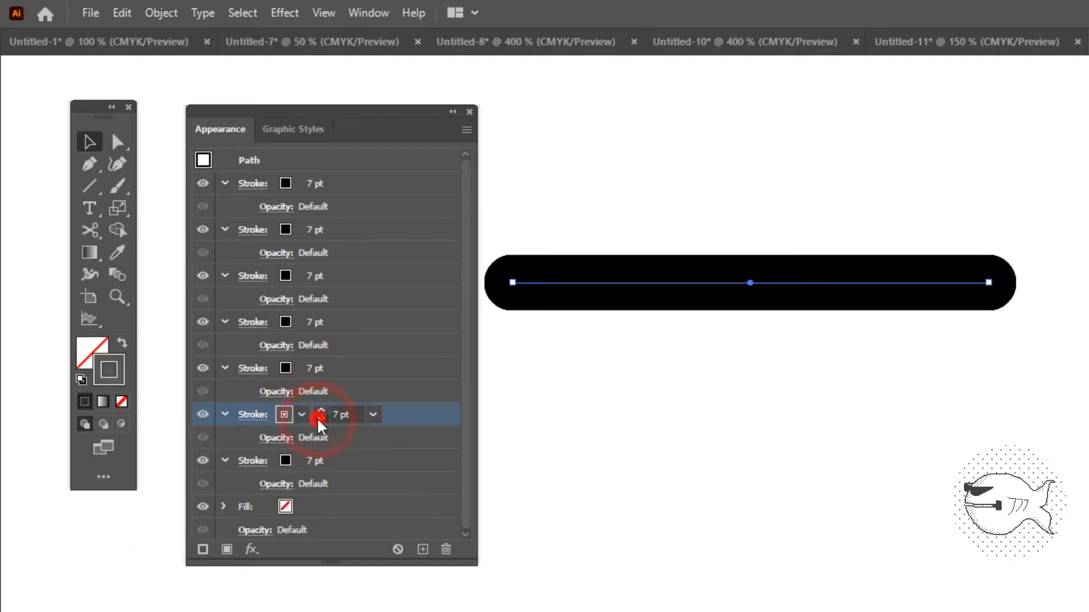
Color the third stroke from the bottom of the stack medium grey and set its weight to 5 pt.
click(254, 366)
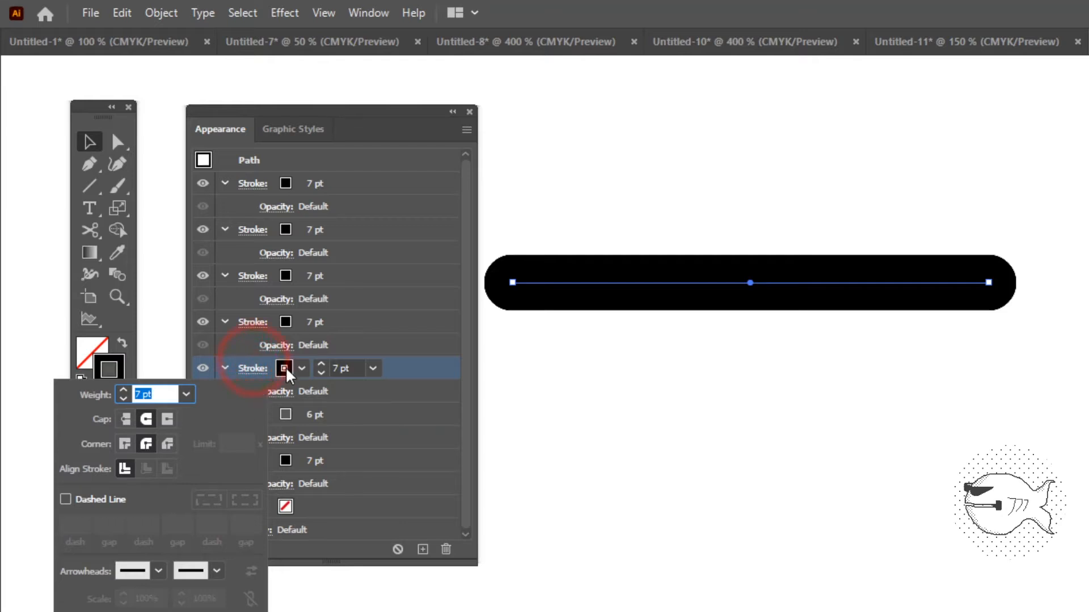
click(301, 368)
click(302, 368)
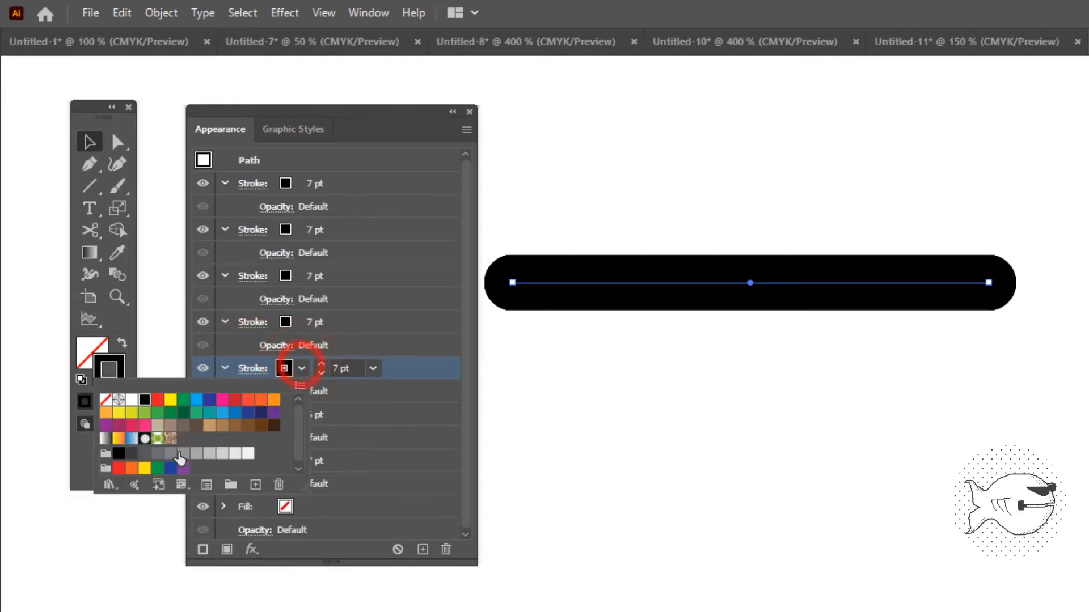
click(179, 457)
click(374, 368)
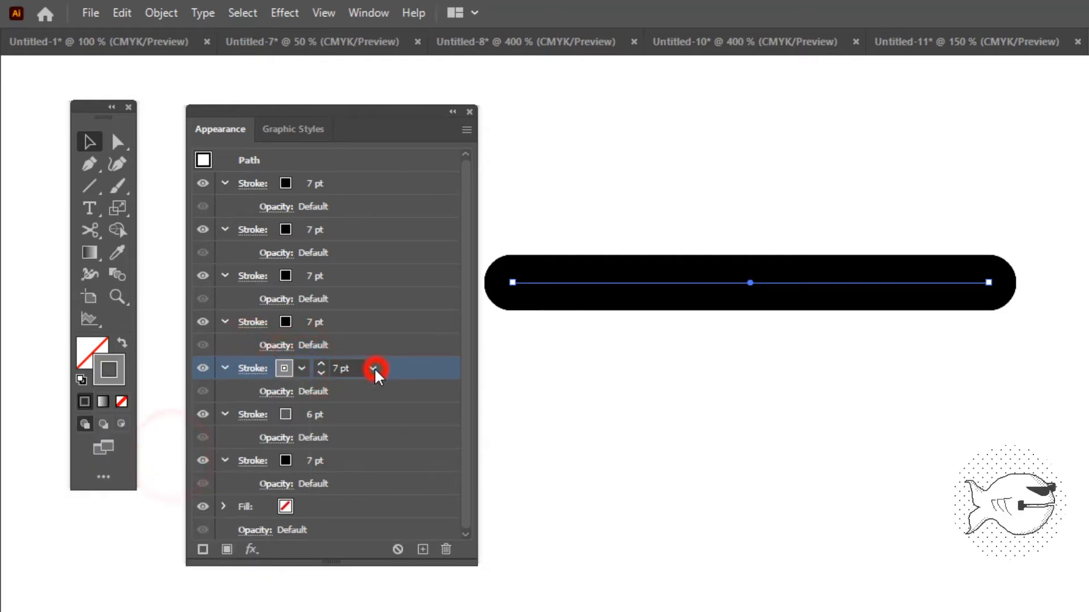
click(321, 372)
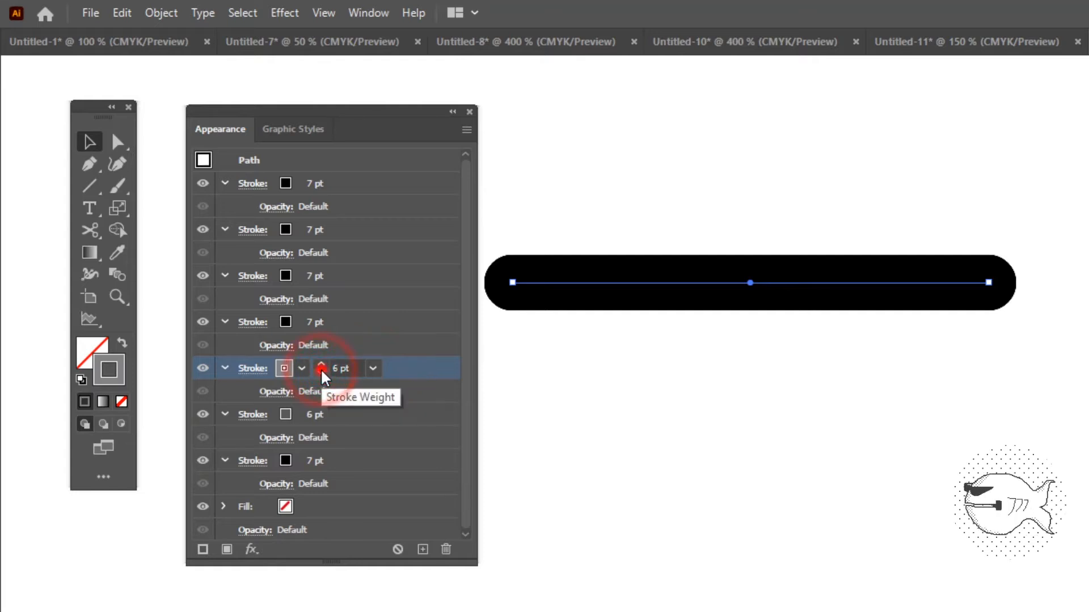
click(321, 372)
Color the fourth stroke from the bottom light grey (C=0 M=0 Y=0 K=40) and set its weight to 4 pt.
click(285, 321)
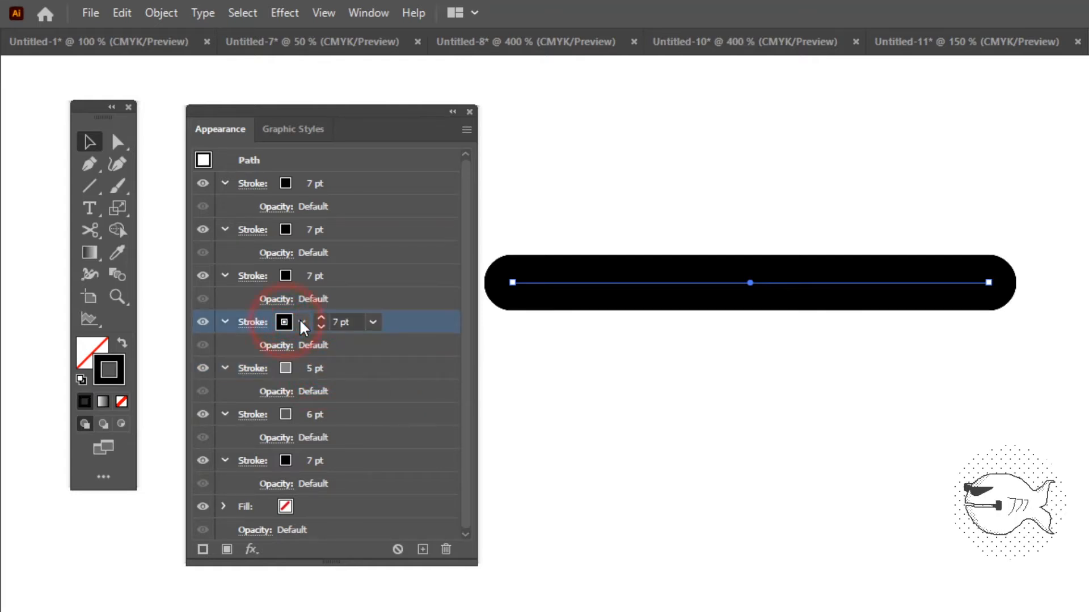
click(301, 322)
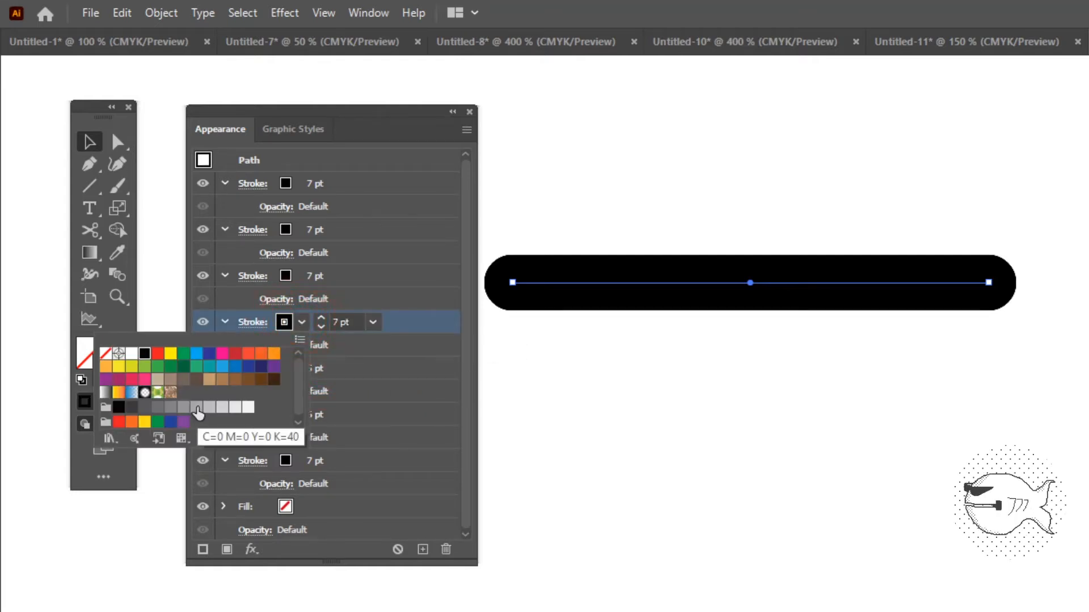
click(196, 409)
click(323, 325)
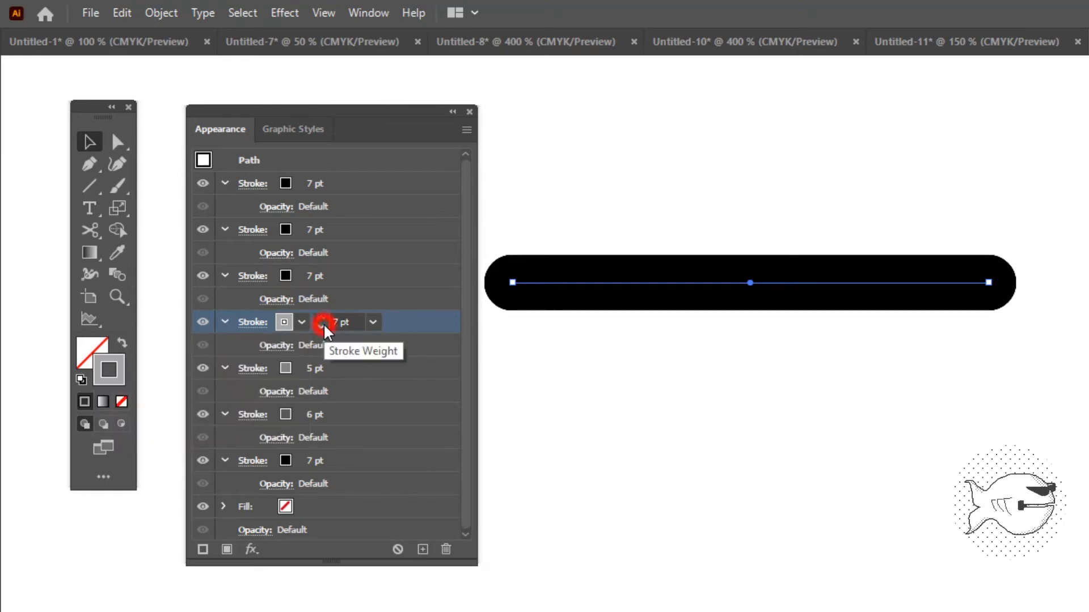
click(321, 326)
click(321, 326)
click(322, 326)
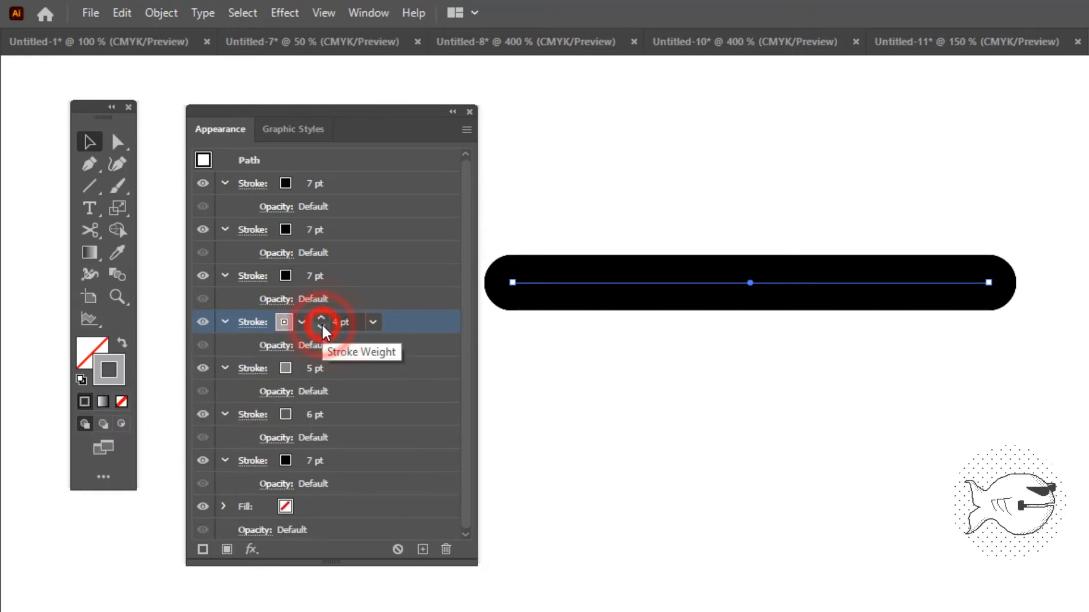
Color the fifth stroke from the bottom of the stack a lighter grey and set its weight to 3 pt.
click(256, 275)
click(304, 275)
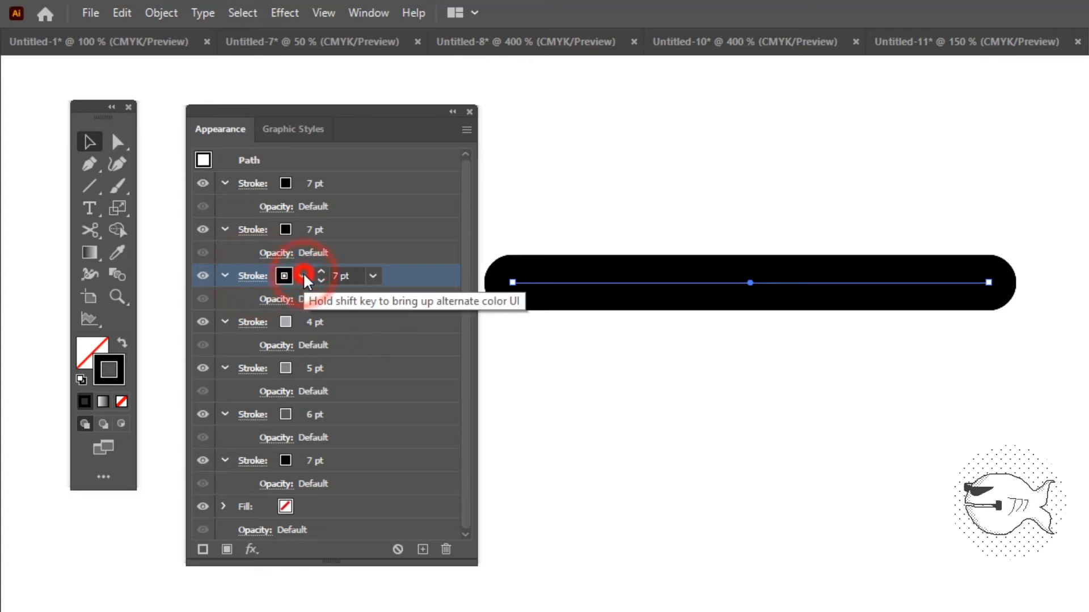
click(304, 275)
click(211, 362)
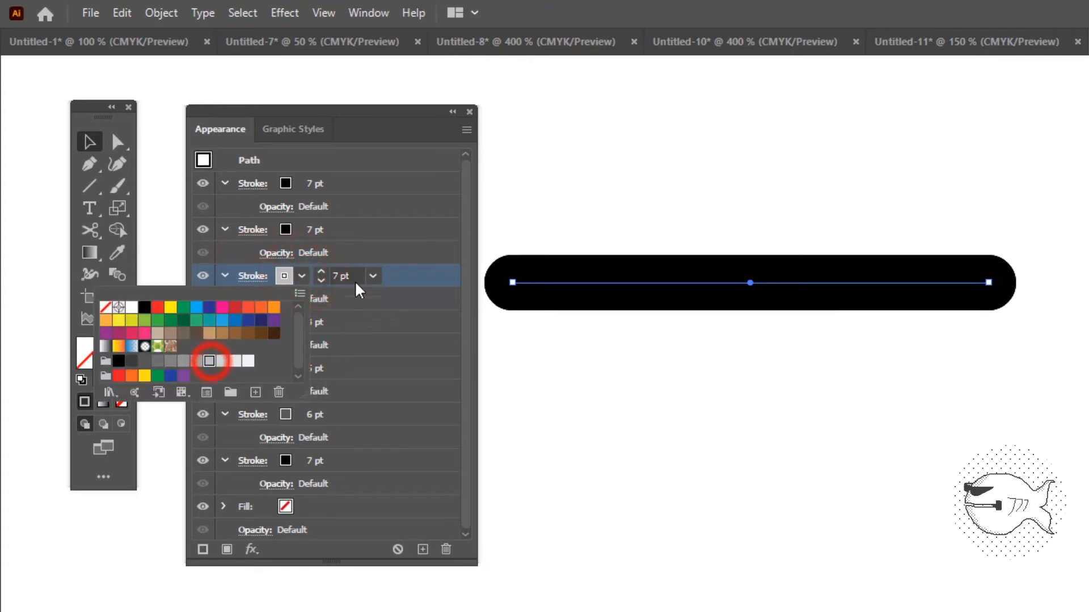
click(321, 280)
click(321, 280)
click(321, 280)
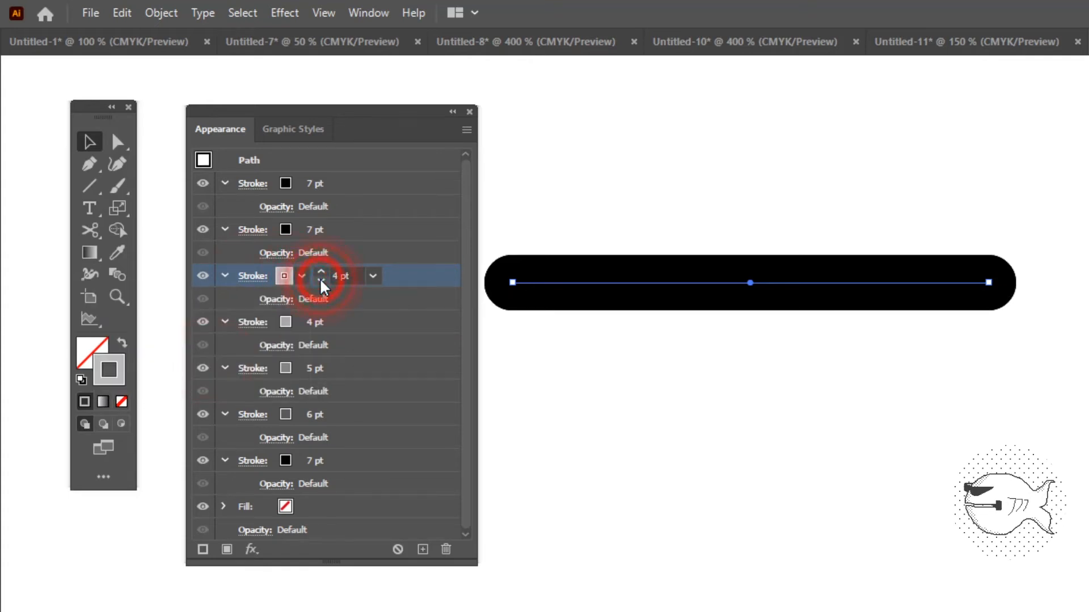
click(321, 281)
Color the sixth stroke from the bottom of the stack very light grey and set its weight to 2 pt.
click(253, 230)
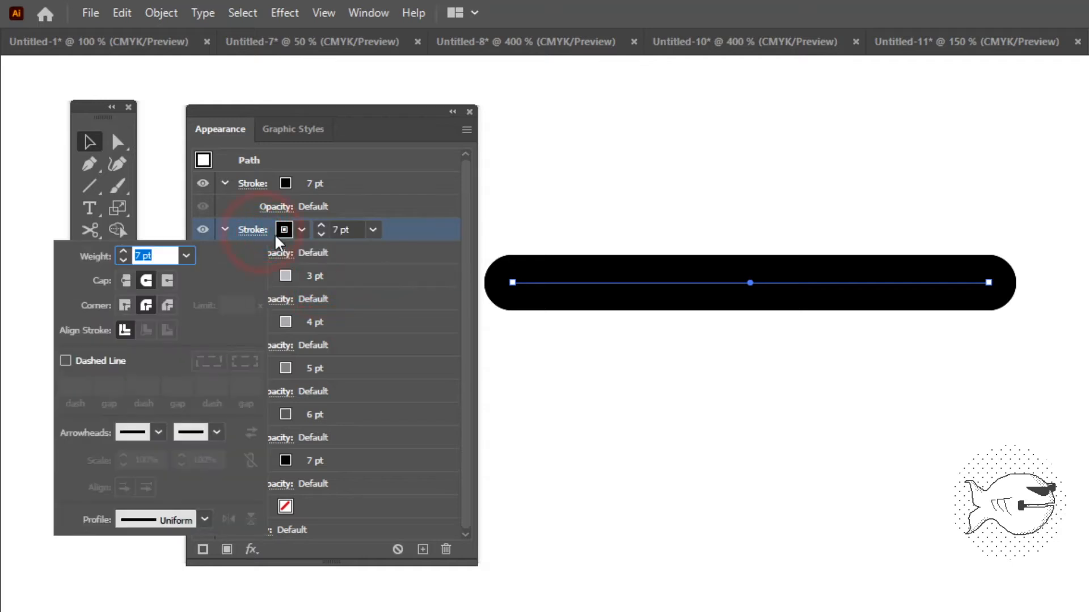
click(301, 229)
click(238, 315)
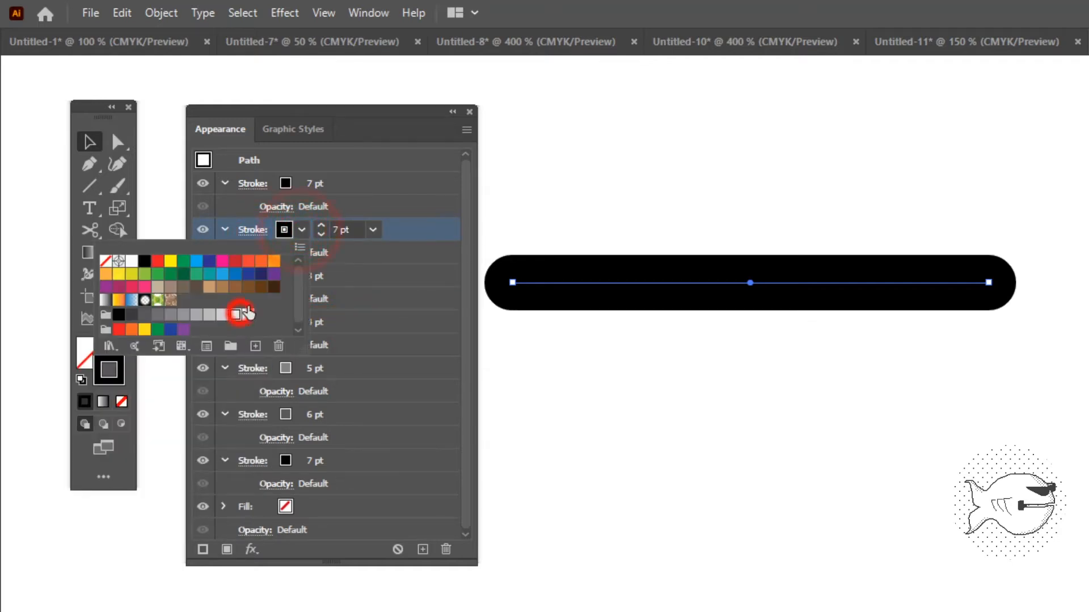
click(321, 234)
click(319, 234)
click(319, 233)
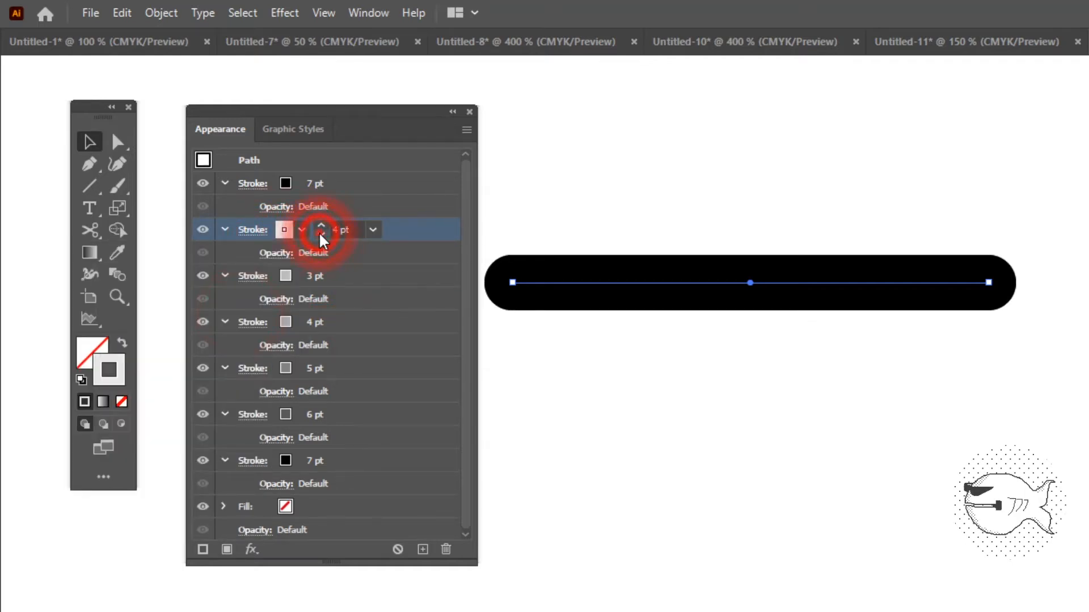
click(319, 233)
click(320, 233)
Reduce the weight of the topmost black stroke in the stack to 1 pt.
click(254, 184)
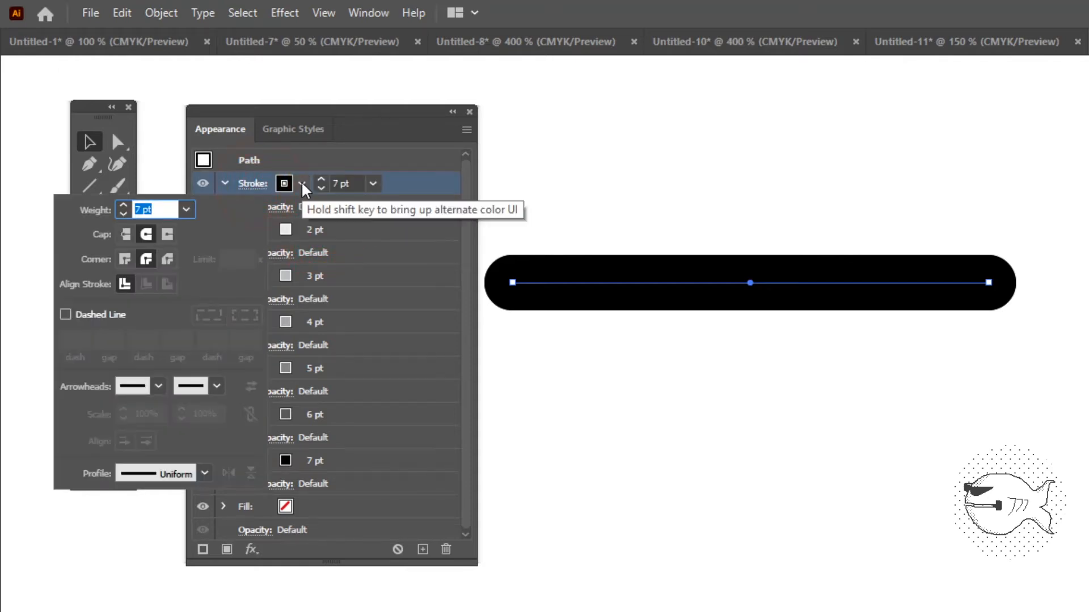
click(301, 183)
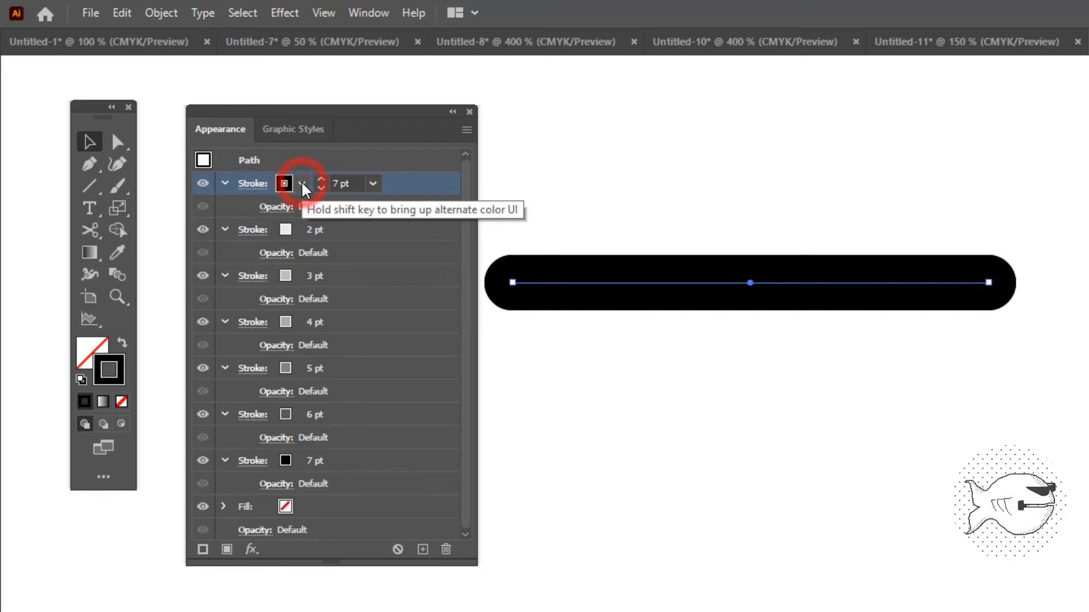
click(301, 182)
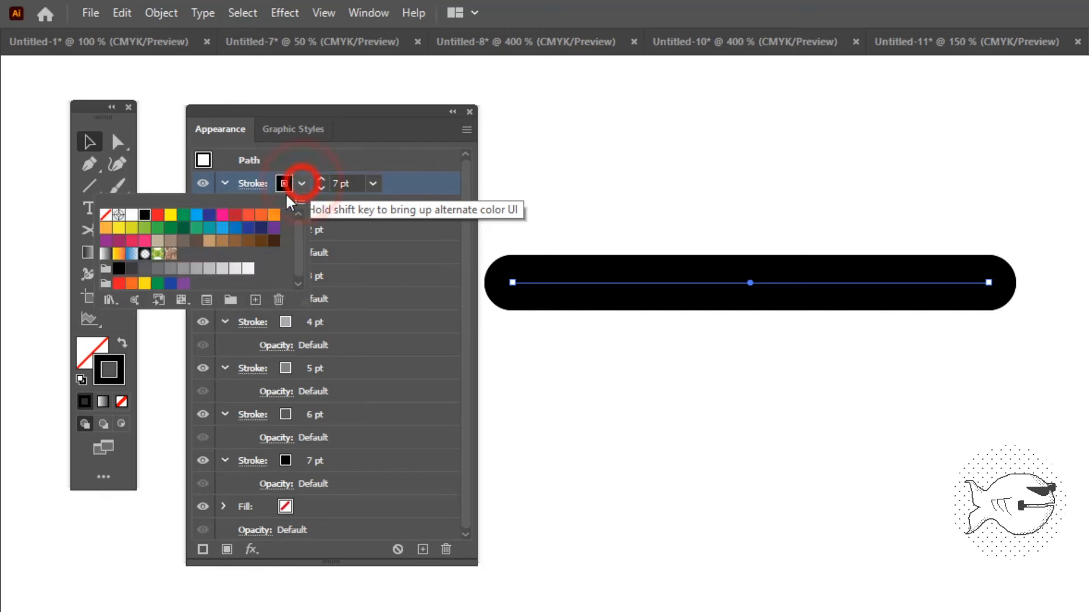
click(321, 188)
click(322, 180)
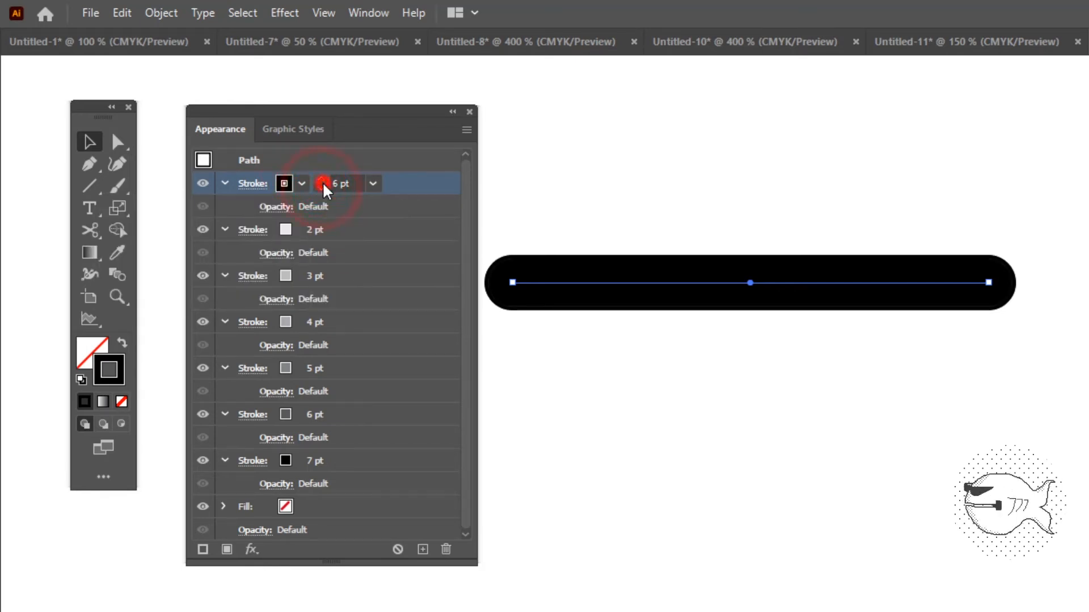
click(321, 187)
click(321, 188)
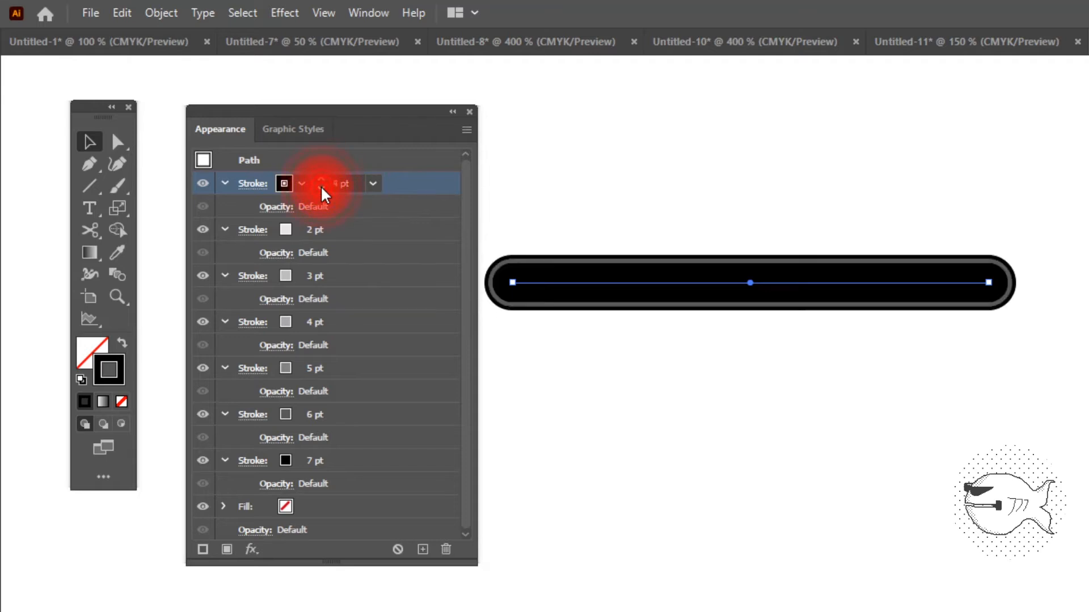
click(321, 187)
click(321, 187)
click(321, 188)
click(321, 187)
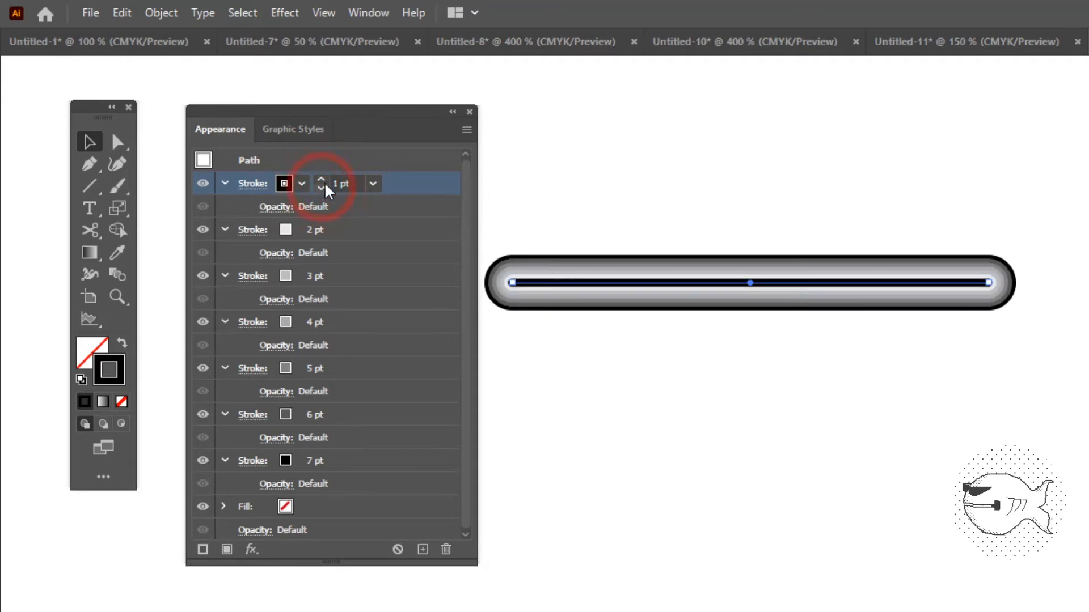
Color the topmost 1 pt stroke with the lightest grey swatch (K=5) and deselect the line.
click(304, 184)
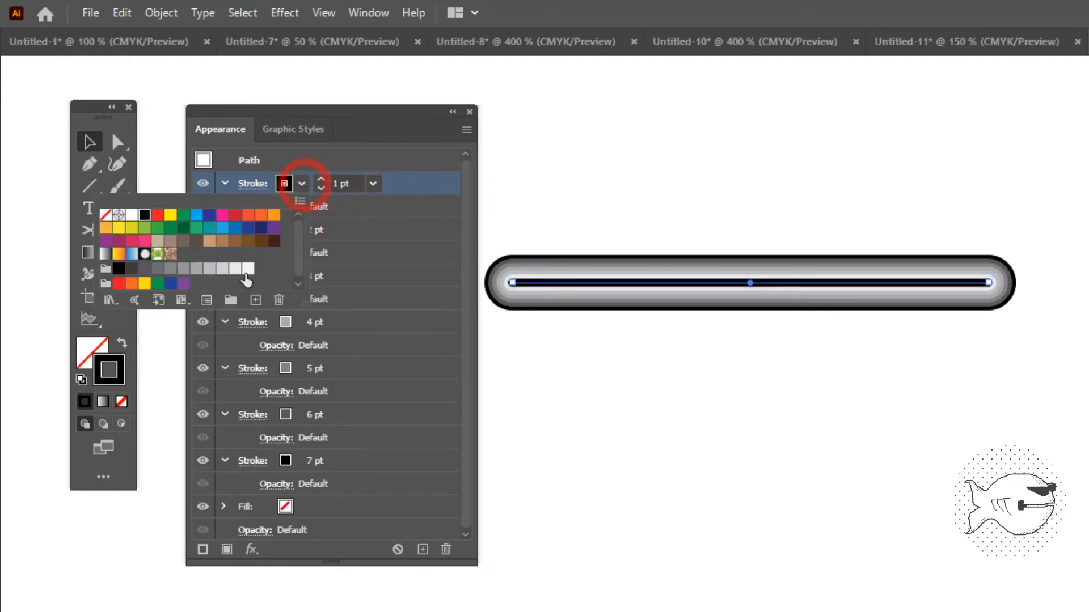
click(248, 269)
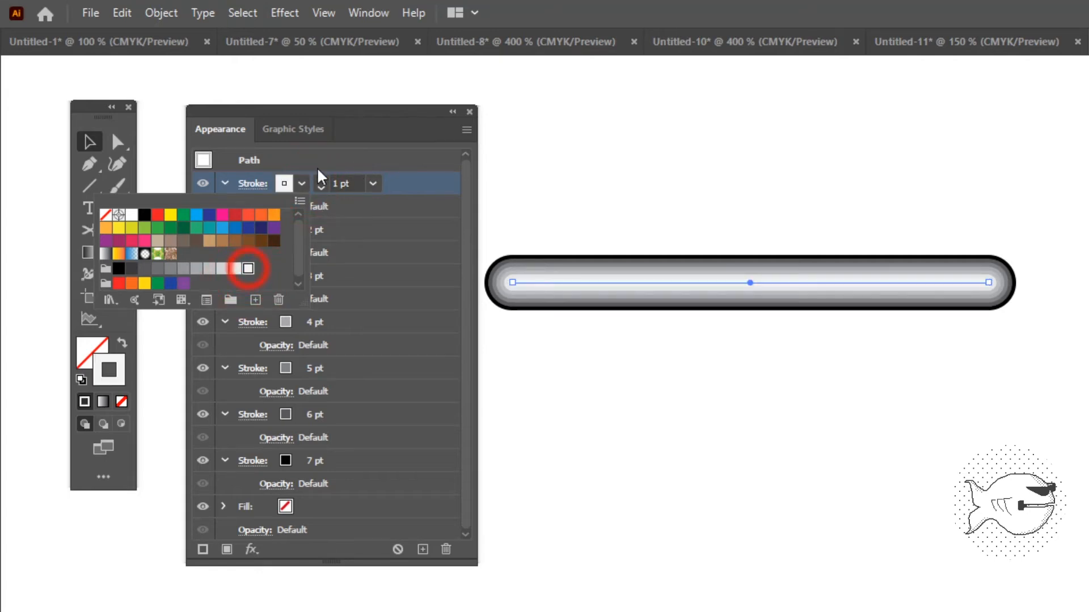
click(325, 151)
click(531, 148)
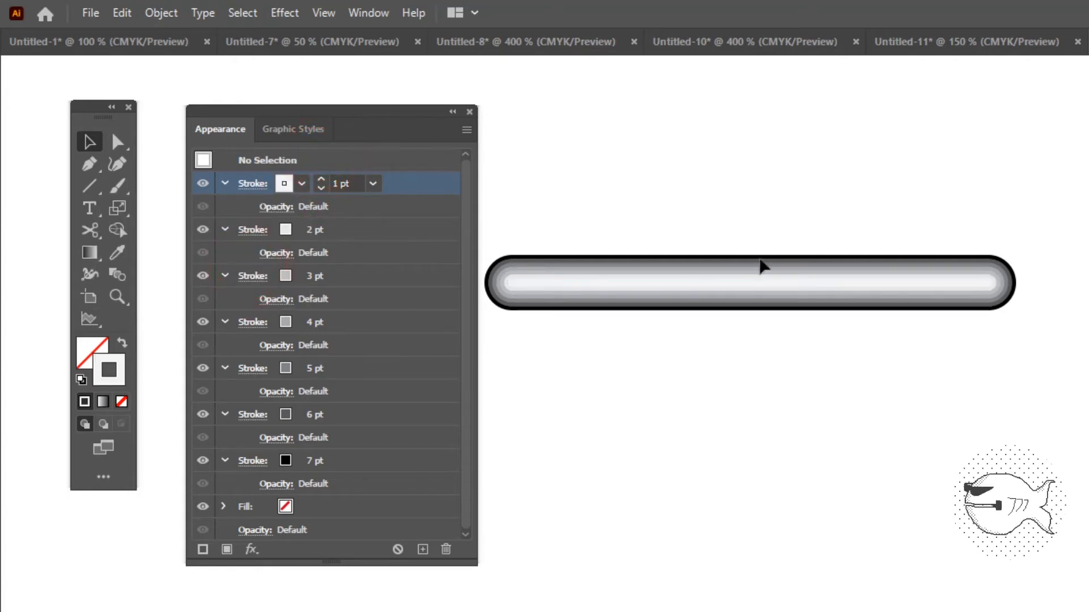
Save the shaded line's stacked-stroke appearance as a new graphic style.
click(710, 284)
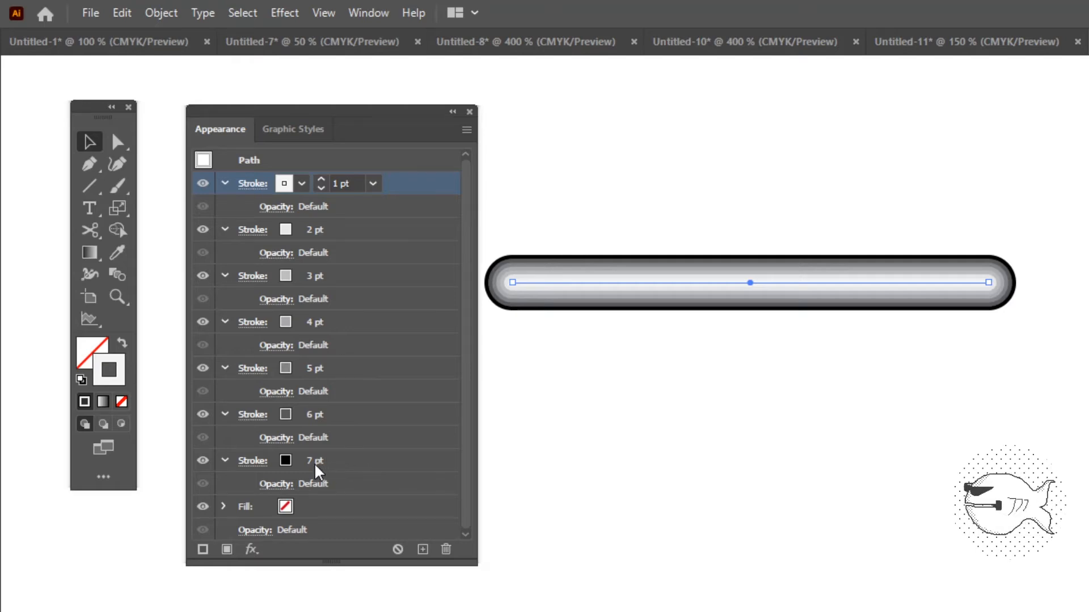
click(831, 222)
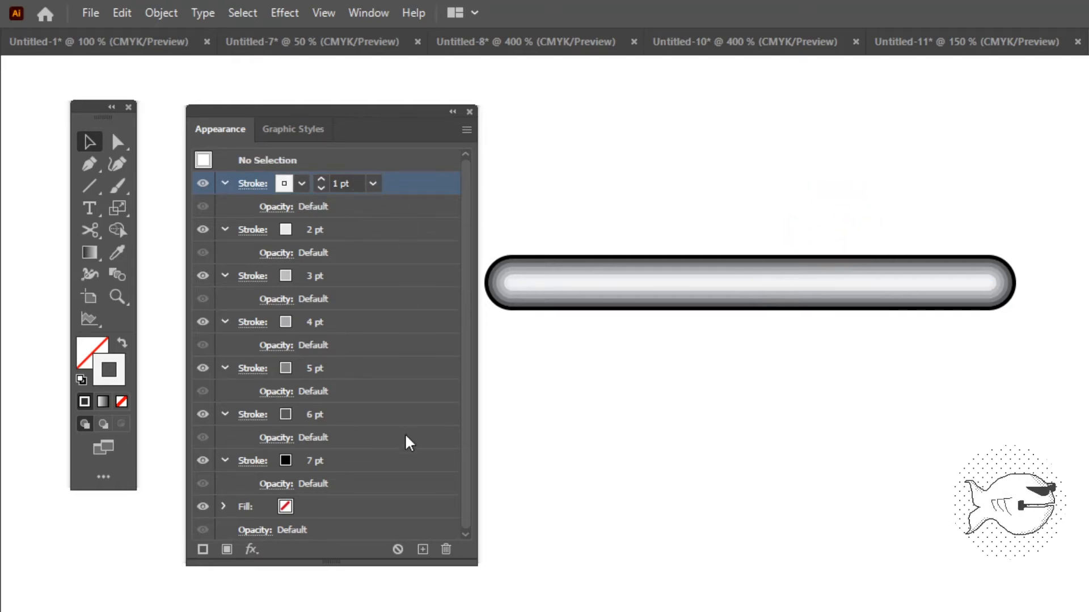
click(593, 284)
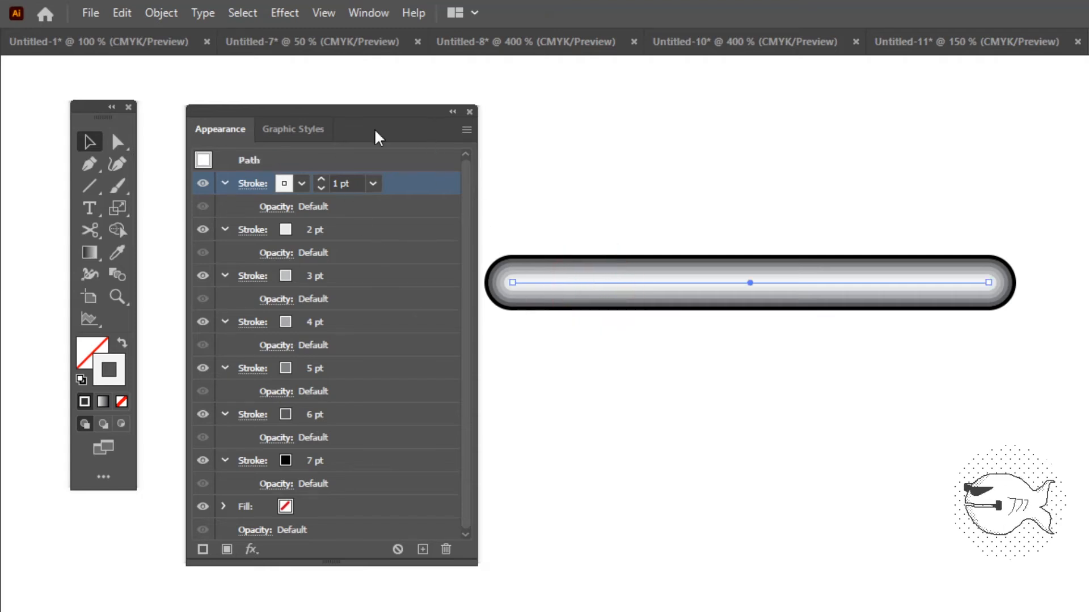
click(299, 133)
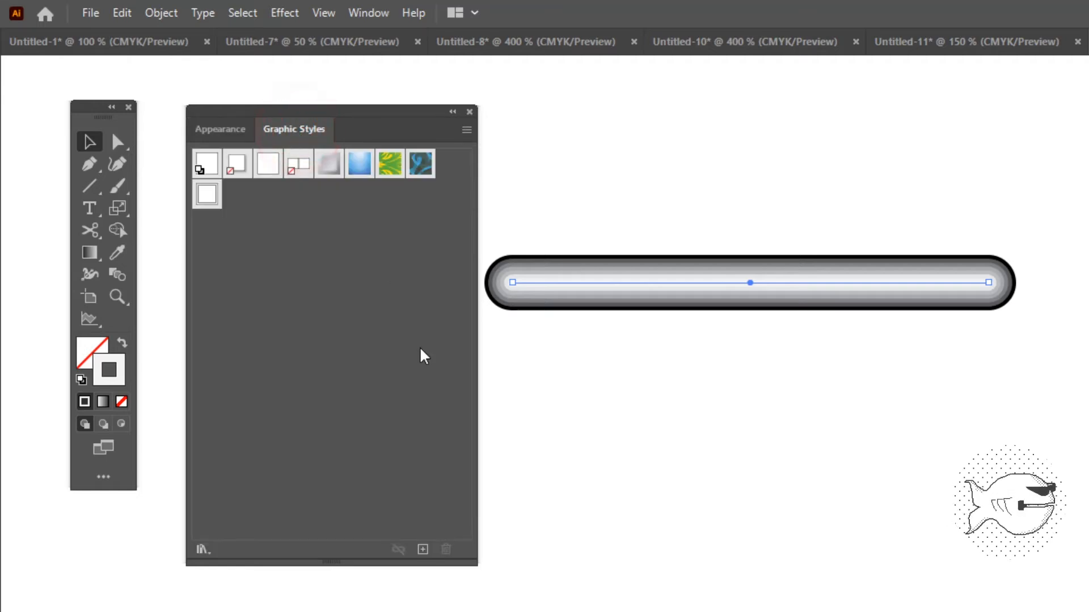
click(422, 549)
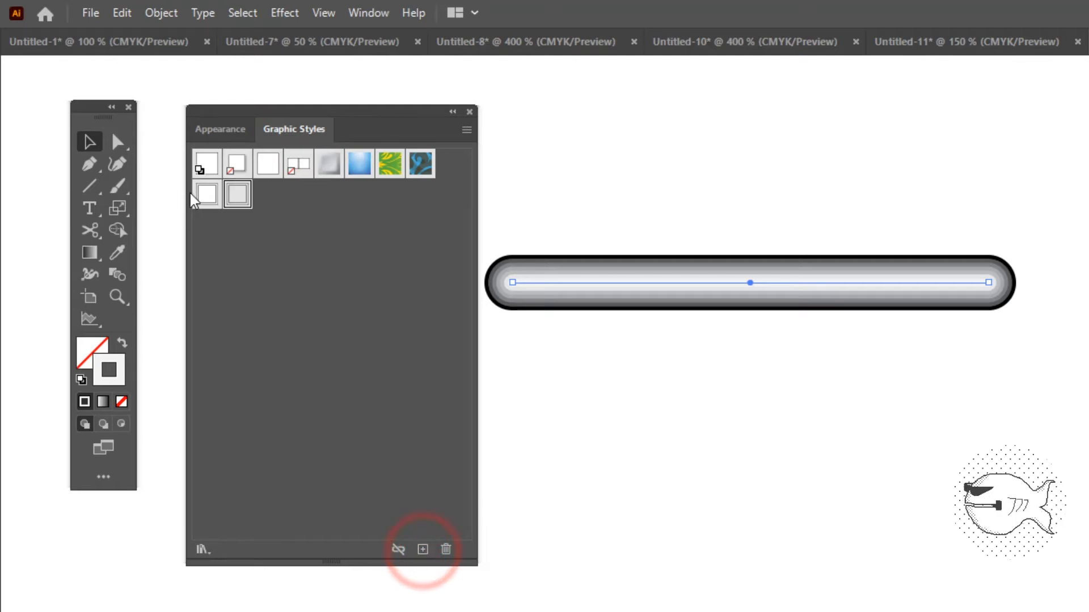
Rename the new graphic style "Silvery Bubbly Stroke".
click(266, 227)
double_click(238, 204)
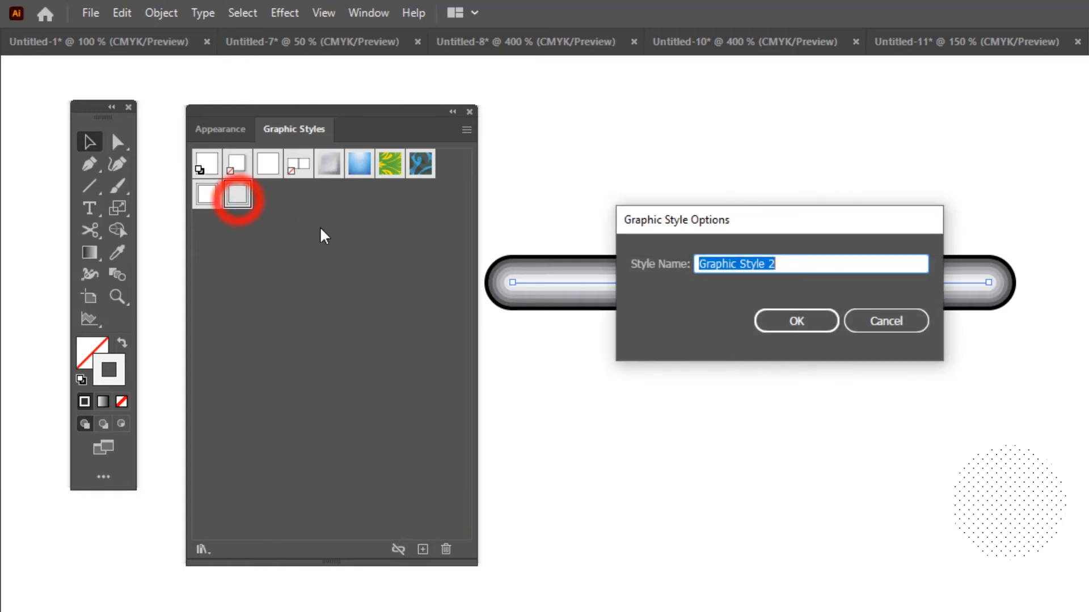
text(Silvery Bubbl)
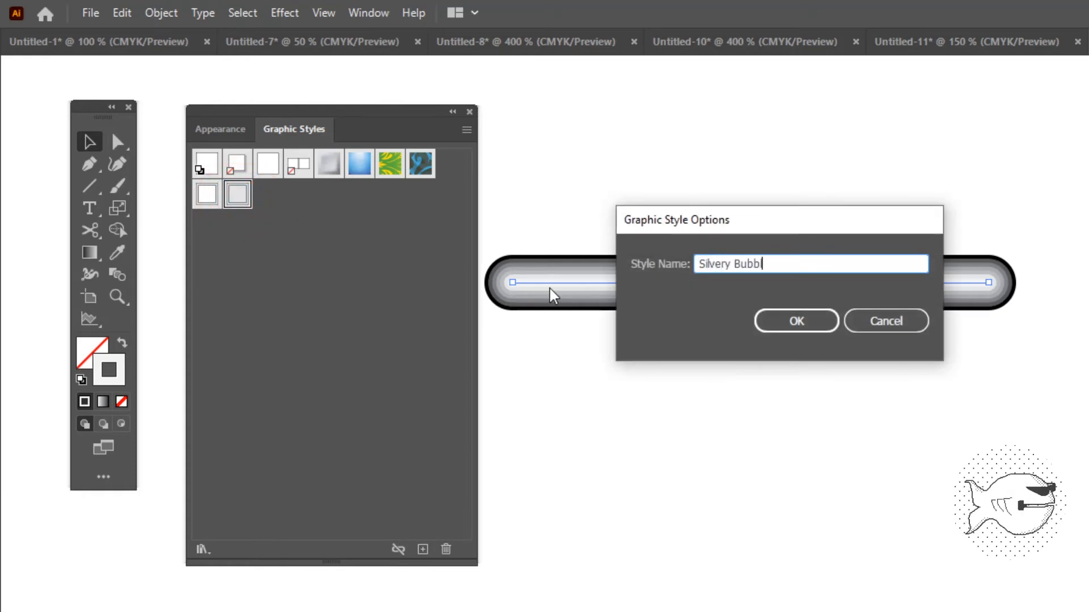
text(y Stroke)
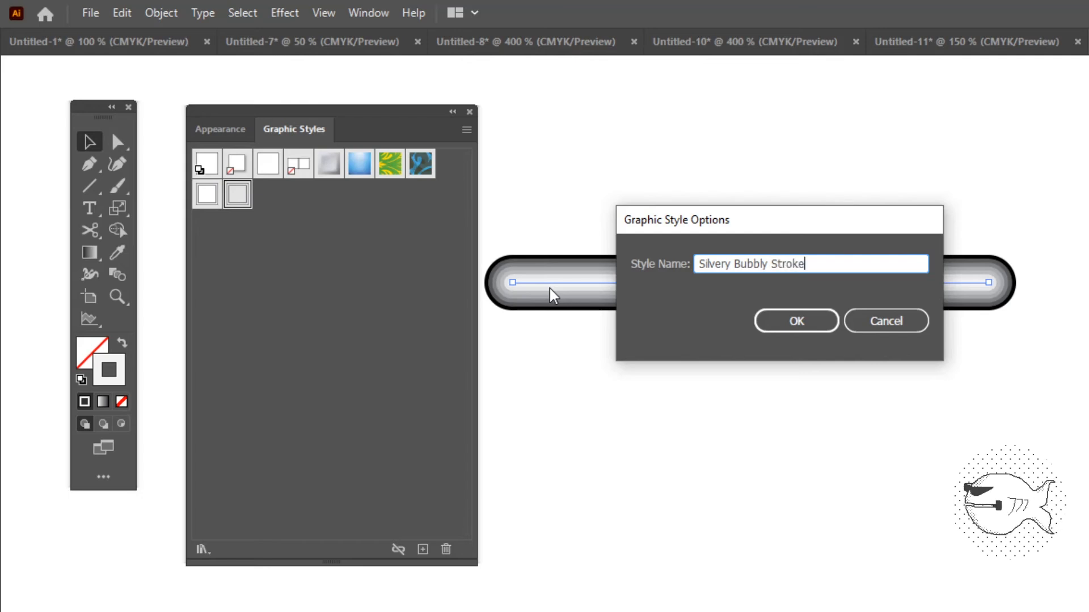
click(786, 324)
click(356, 342)
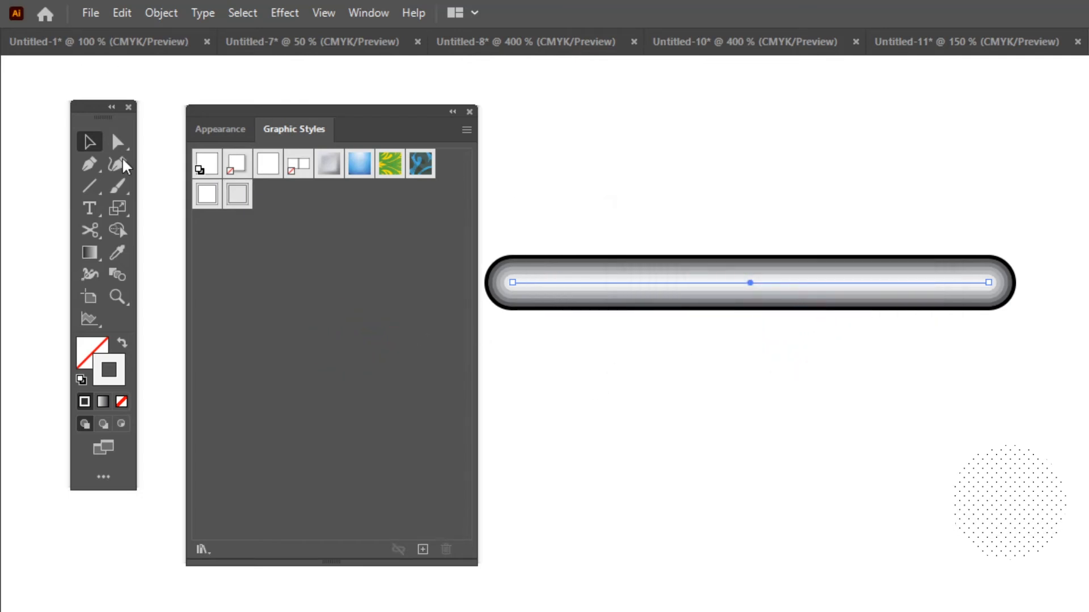
Draw a closed, rounded freeform path below the line with the Pen tool and apply the Silvery Bubbly Stroke style to it.
click(90, 164)
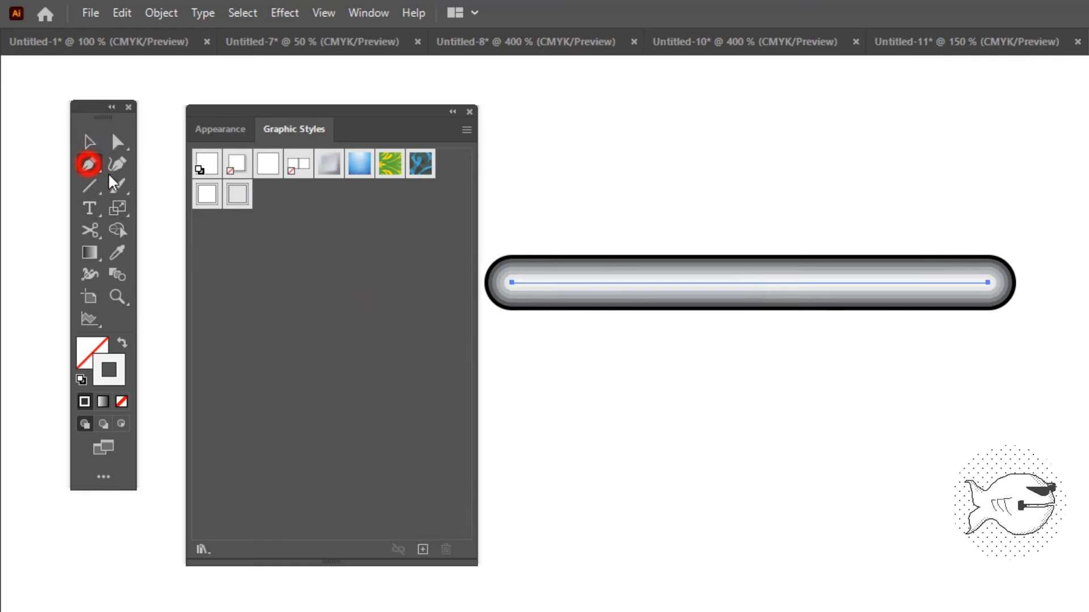
drag(584, 548, 693, 487)
drag(851, 454, 986, 563)
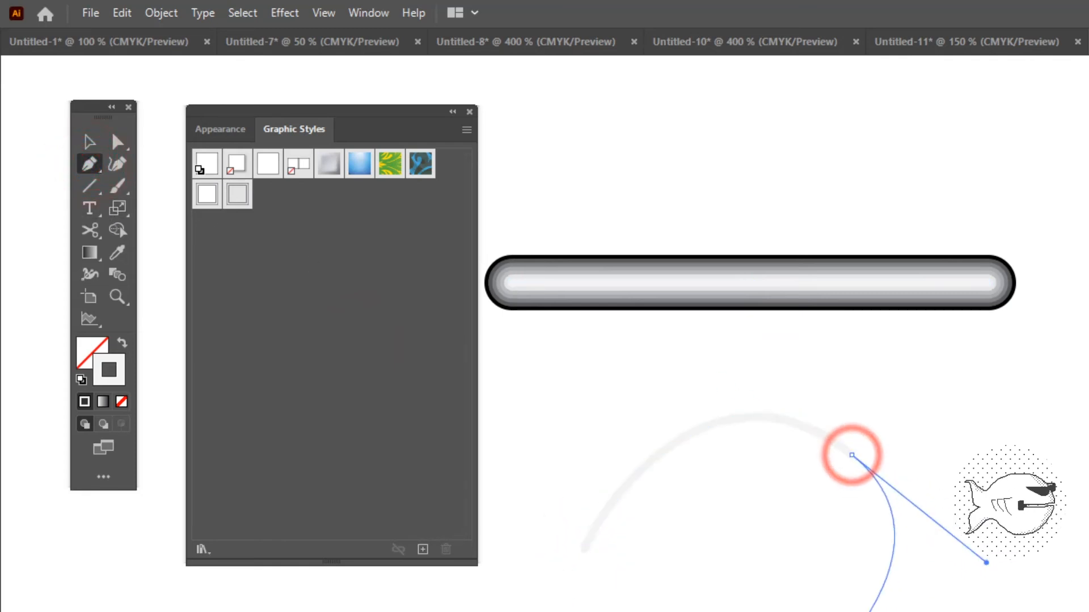
drag(584, 549, 593, 496)
click(236, 194)
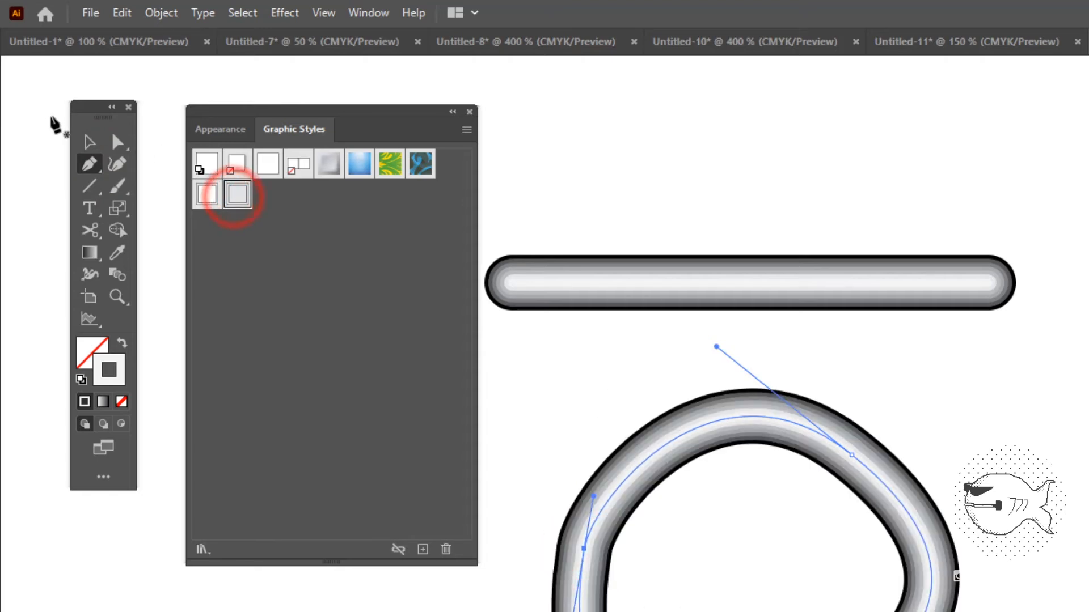
Draw an ellipse about 51 × 43 pt overlapping the freeform loop and apply the Silvery Bubbly Stroke style to it.
click(89, 142)
drag(92, 186, 164, 210)
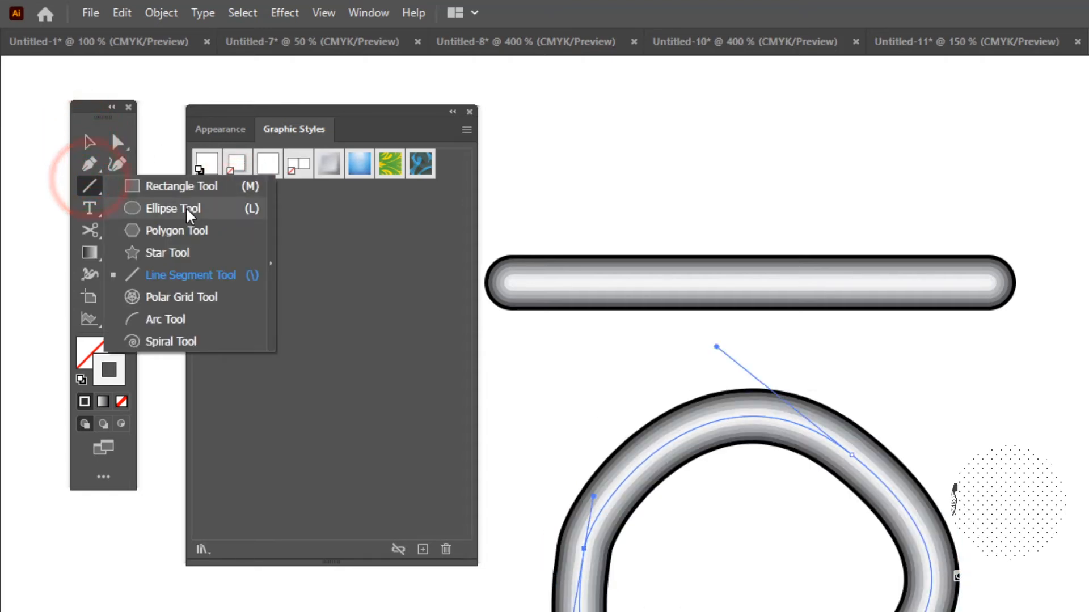
drag(998, 510, 801, 340)
click(237, 195)
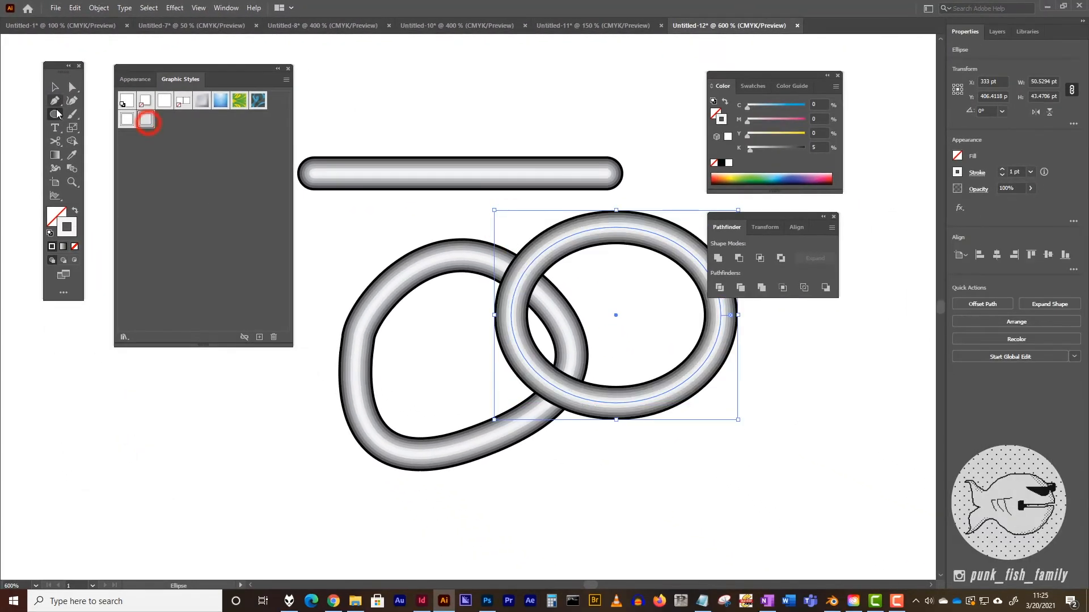
Draw a slightly tilted five-pointed star about 35 × 34 pt over the straight line and apply the Silvery Bubbly Stroke style to it.
drag(56, 114, 103, 155)
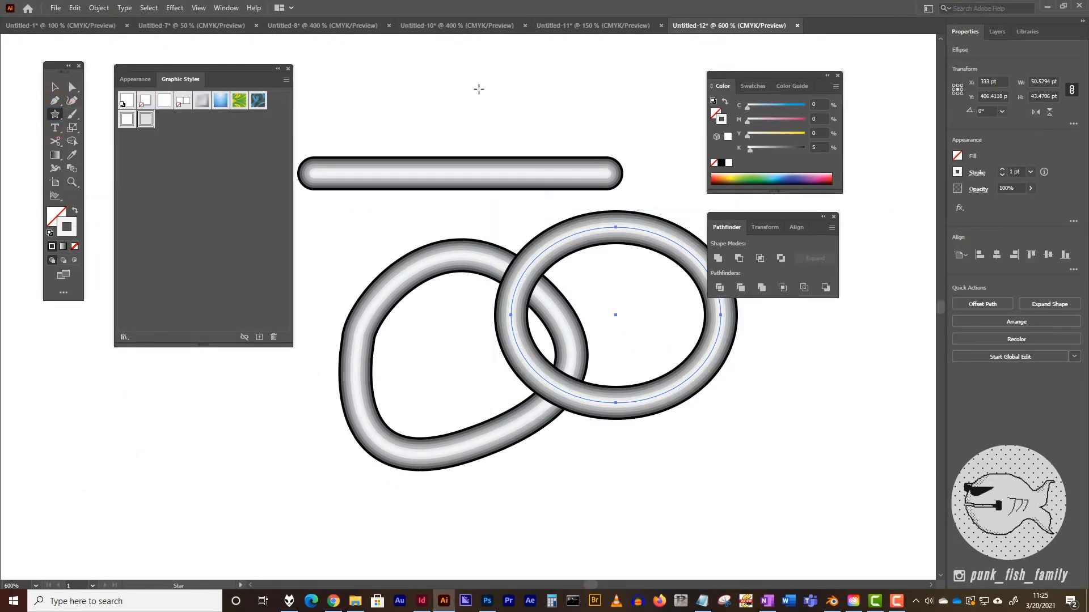
drag(460, 97, 505, 168)
click(146, 119)
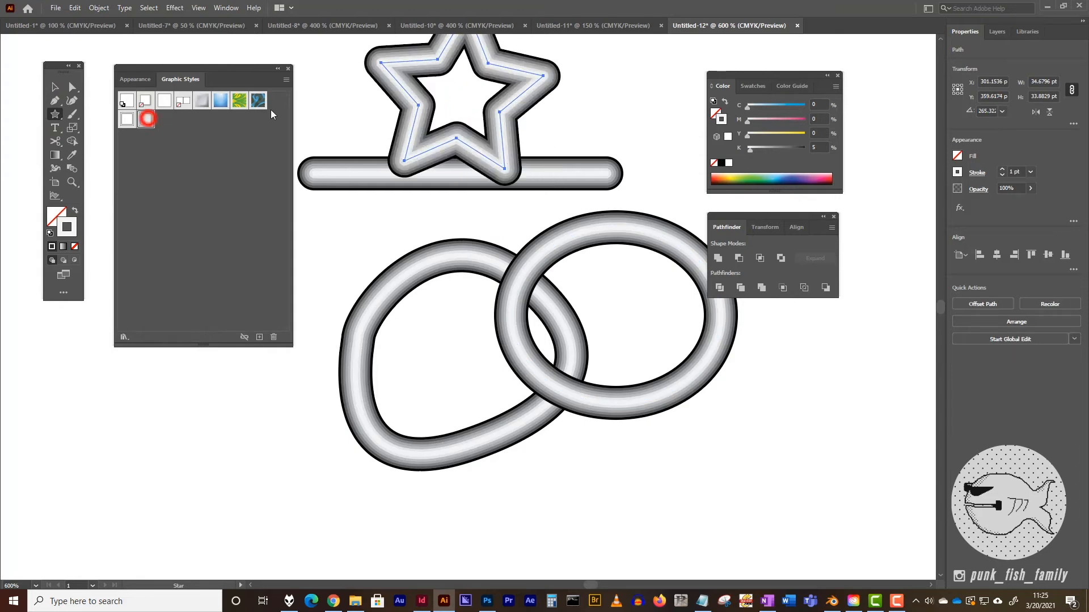
drag(582, 134, 591, 204)
key(v)
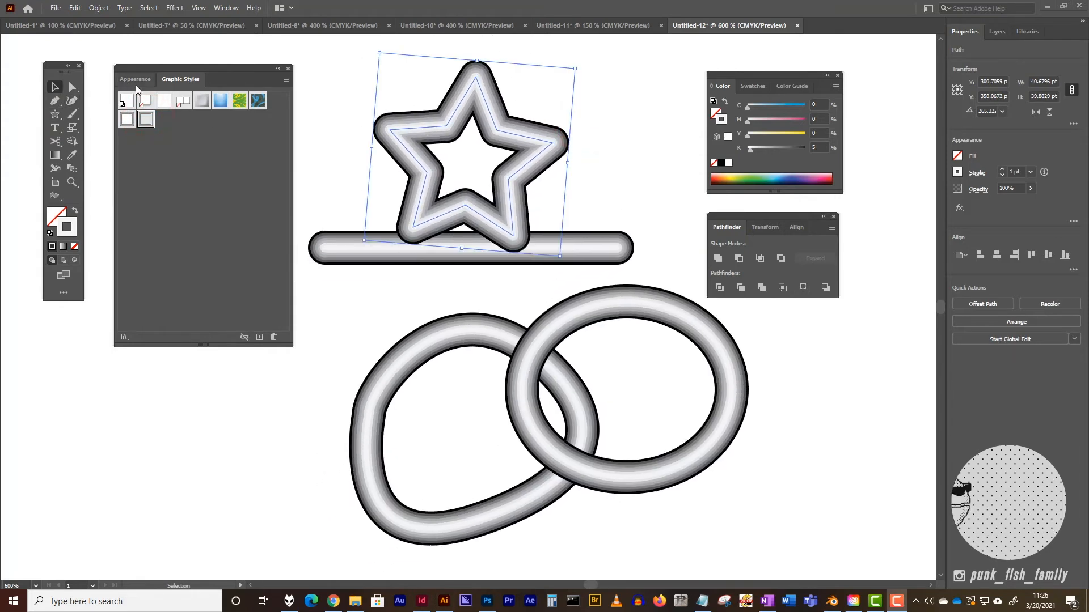
Bring up the star's list of stacked strokes, and lengthen and reposition the Appearance panel to fit it.
click(136, 80)
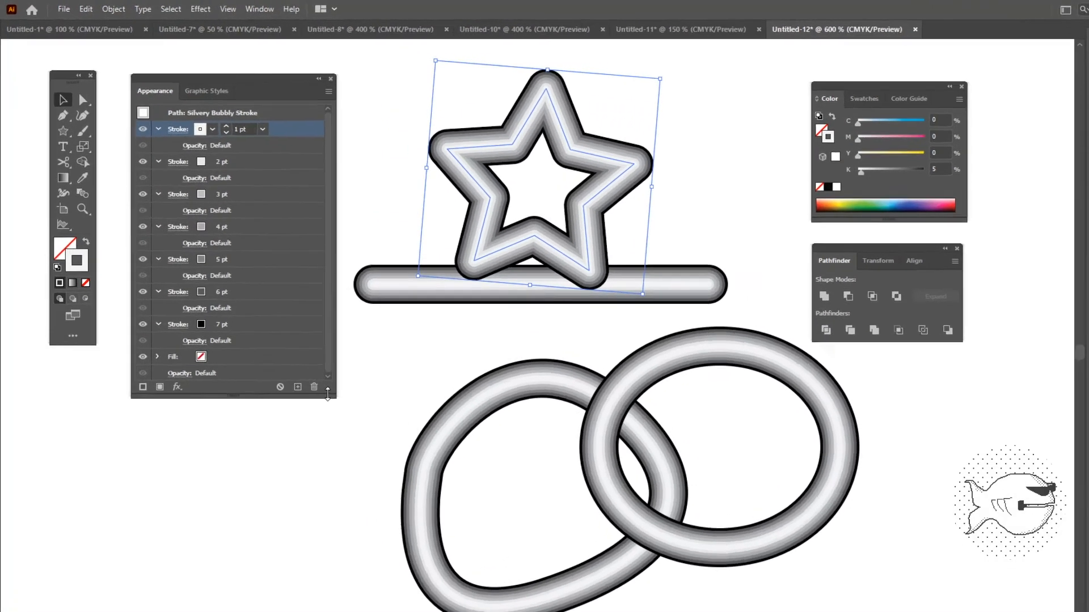
drag(291, 346, 300, 382)
drag(464, 591, 477, 599)
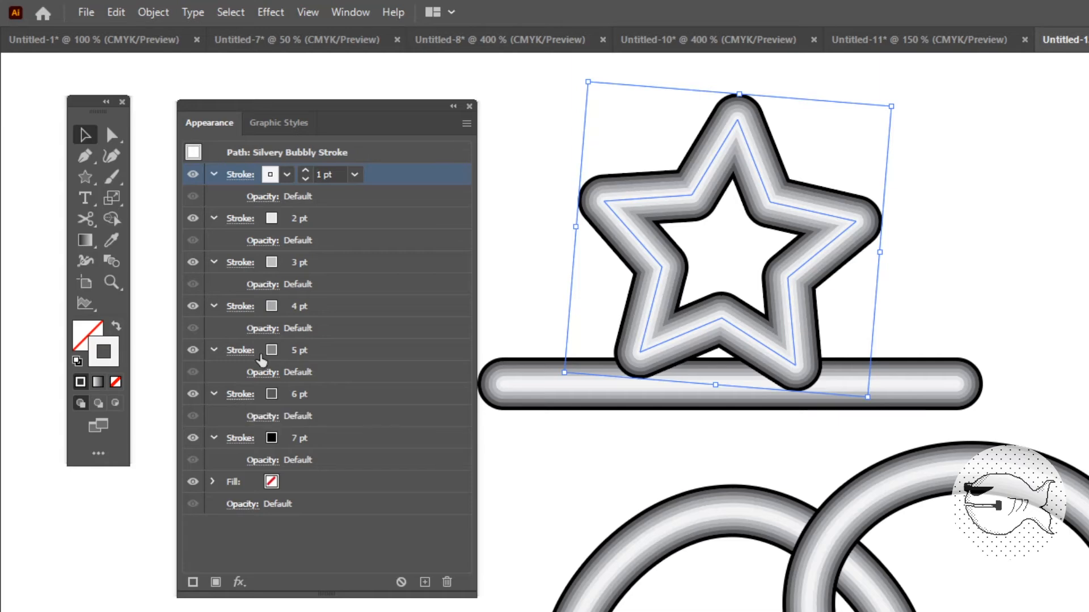
drag(311, 105, 297, 85)
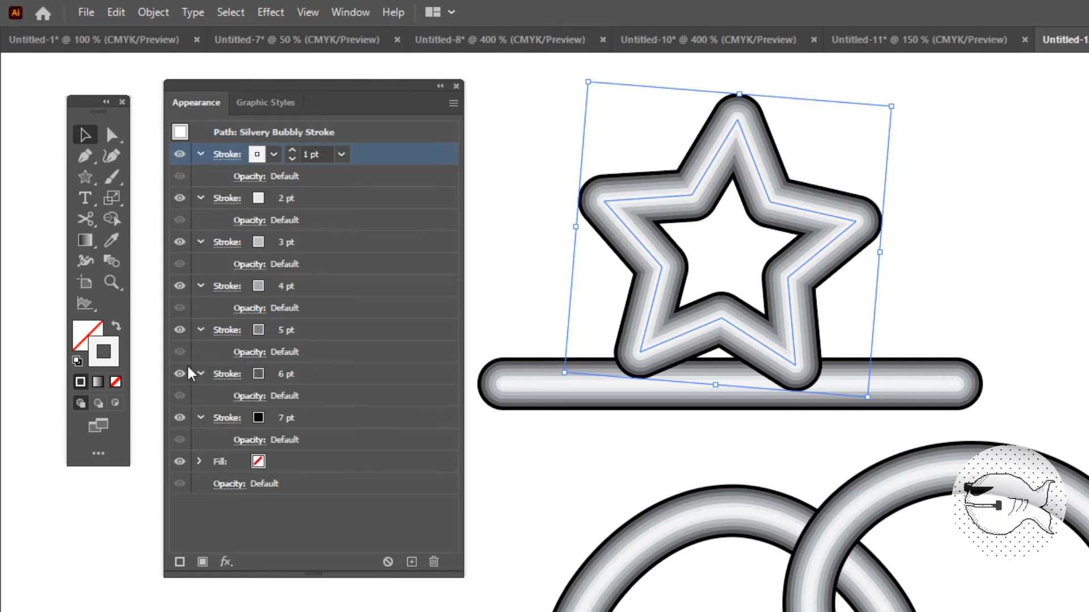
Add a Gaussian Blur effect with a radius of 2 pixels to the star's 6 pt stroke.
click(342, 376)
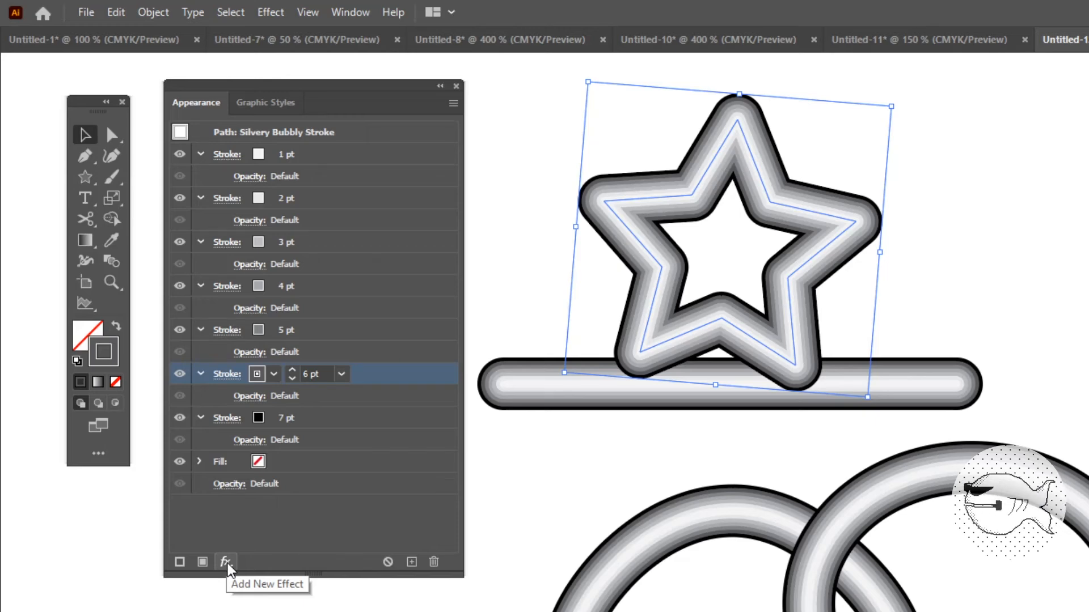
click(226, 562)
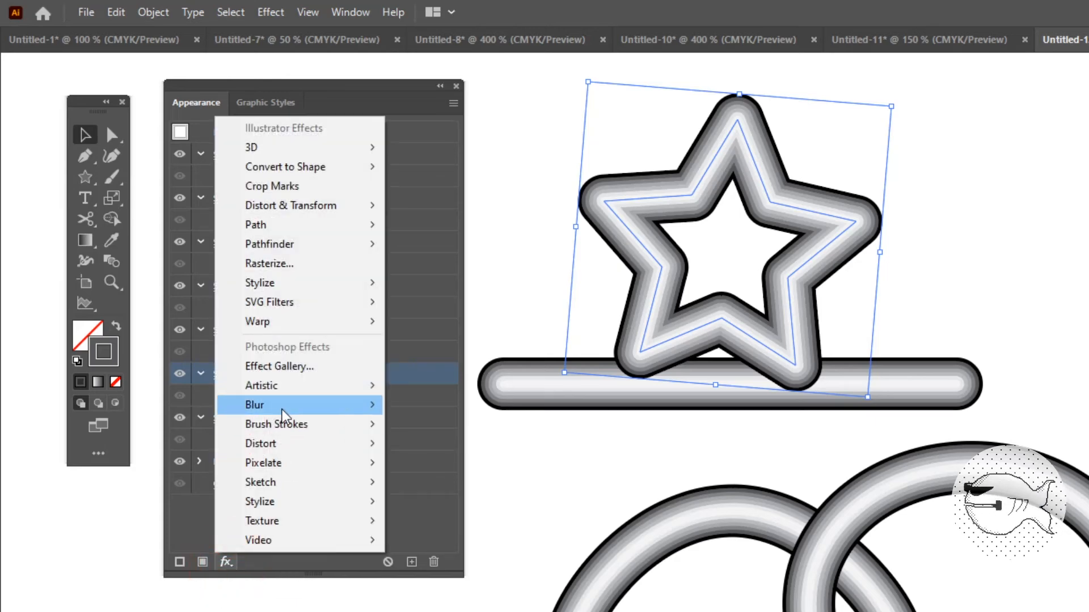
mouse_move(282, 417)
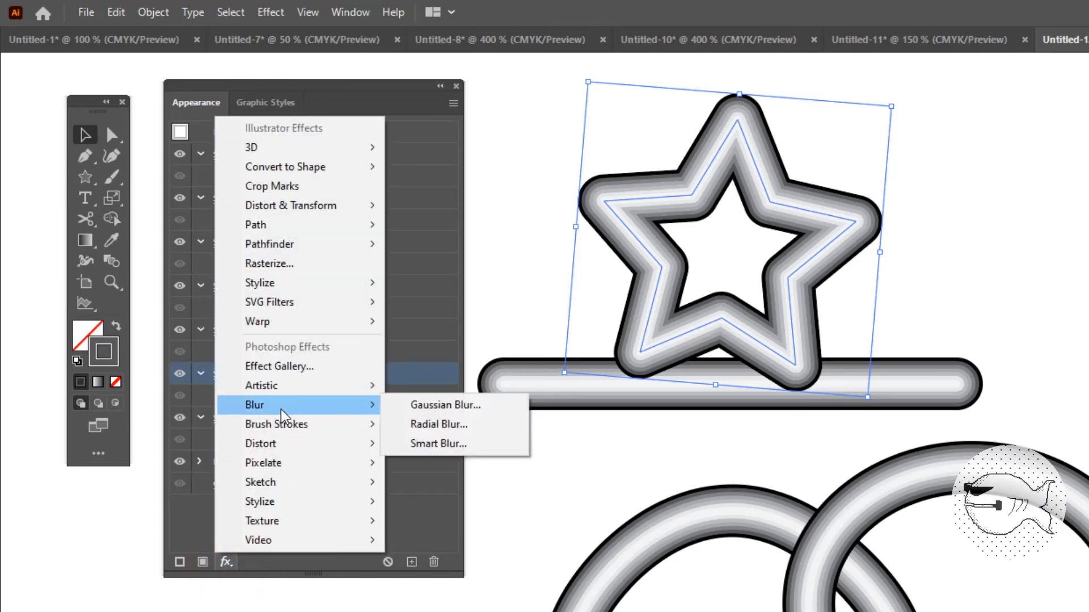
click(437, 406)
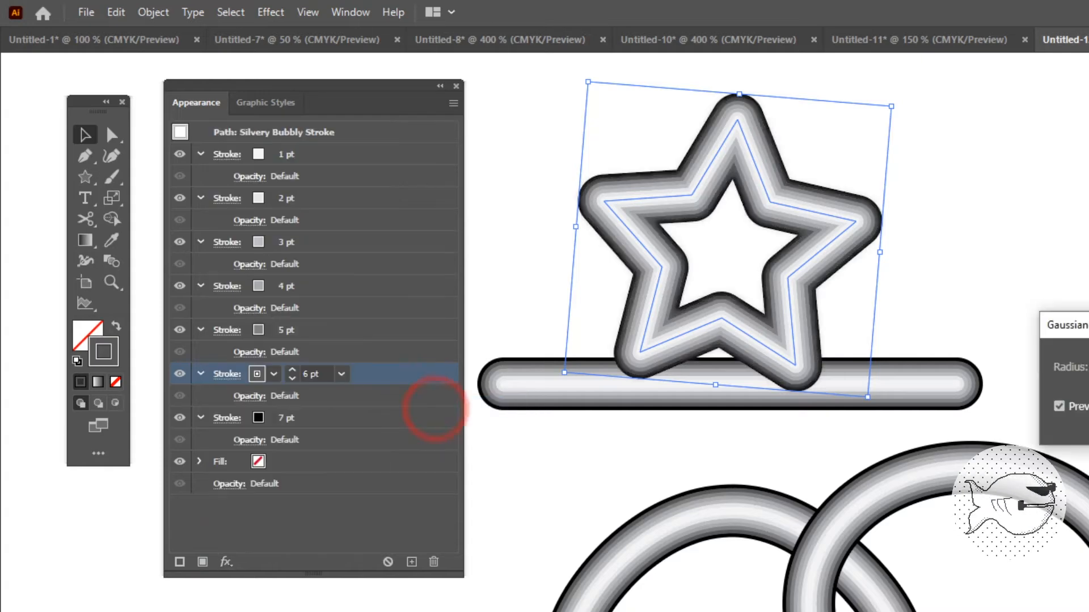
drag(1081, 325, 690, 276)
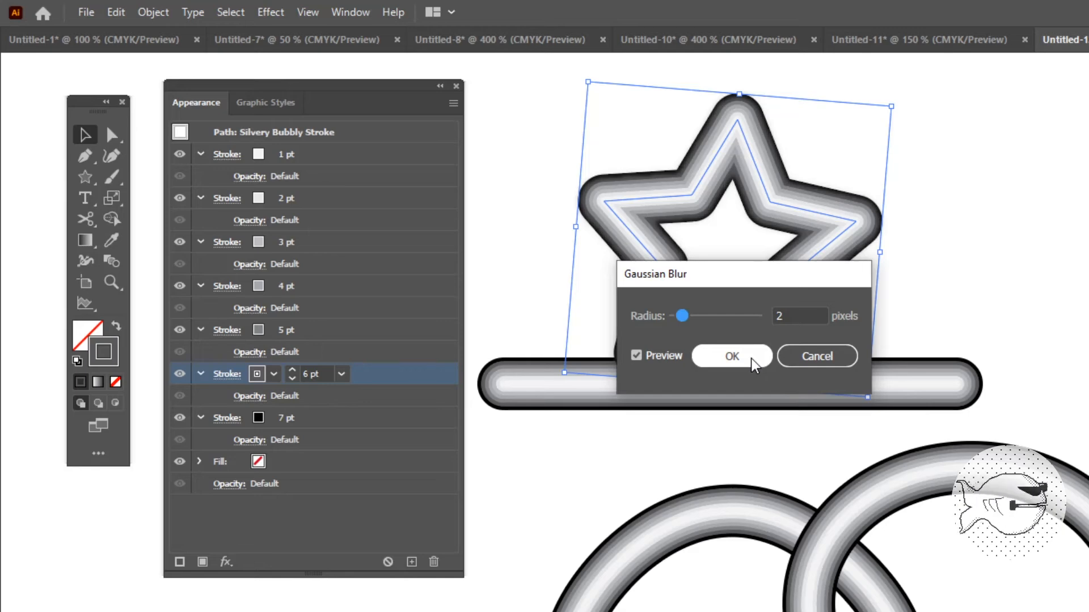
click(731, 356)
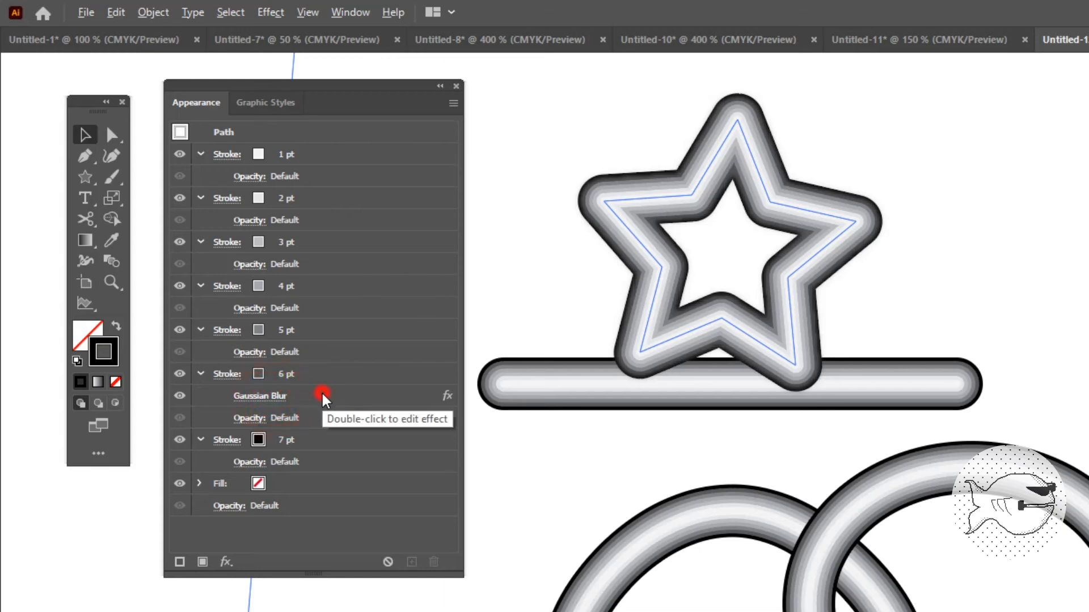
Copy the Gaussian Blur effect from the 6 pt stroke to the star's 1 pt to 5 pt strokes.
mouse_move(322, 395)
mouse_down()
mouse_move(360, 328)
mouse_move(308, 343)
mouse_move(309, 323)
mouse_move(332, 313)
mouse_move(323, 286)
mouse_move(335, 309)
mouse_move(355, 205)
mouse_move(353, 194)
mouse_move(352, 213)
mouse_move(299, 224)
mouse_move(296, 158)
mouse_up()
click(346, 265)
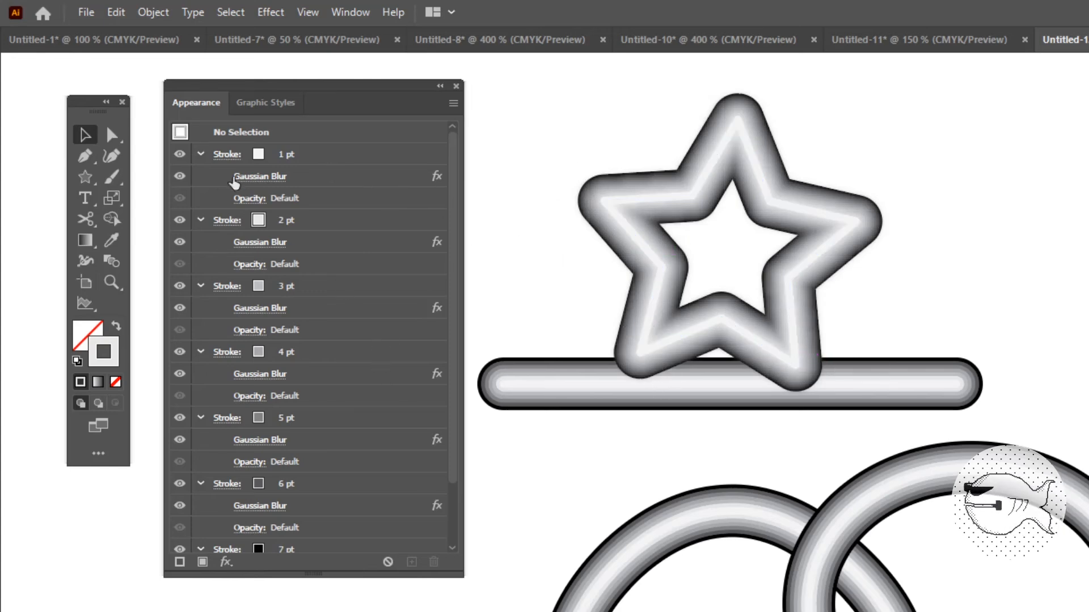
Save the blurred star's appearance as a new graphic style named Soft Silver Bubbly Stroke.
click(657, 196)
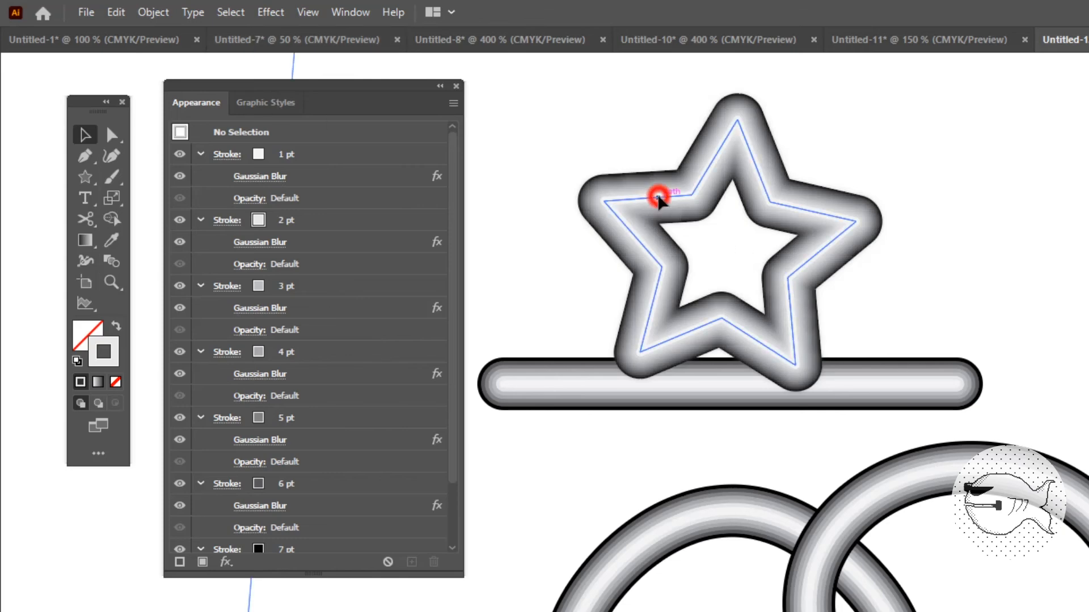
click(285, 102)
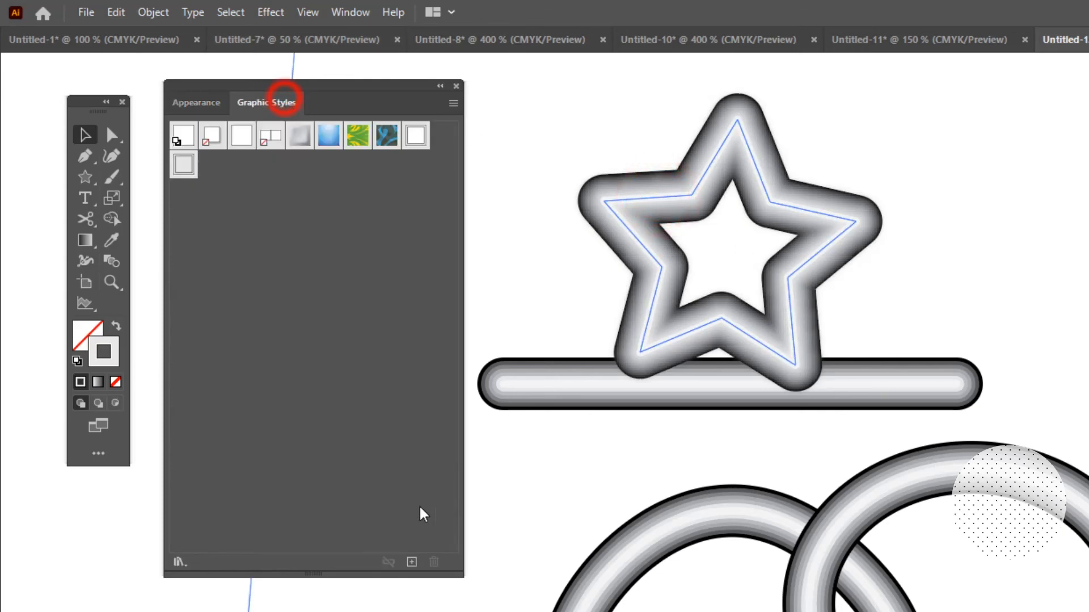
click(412, 562)
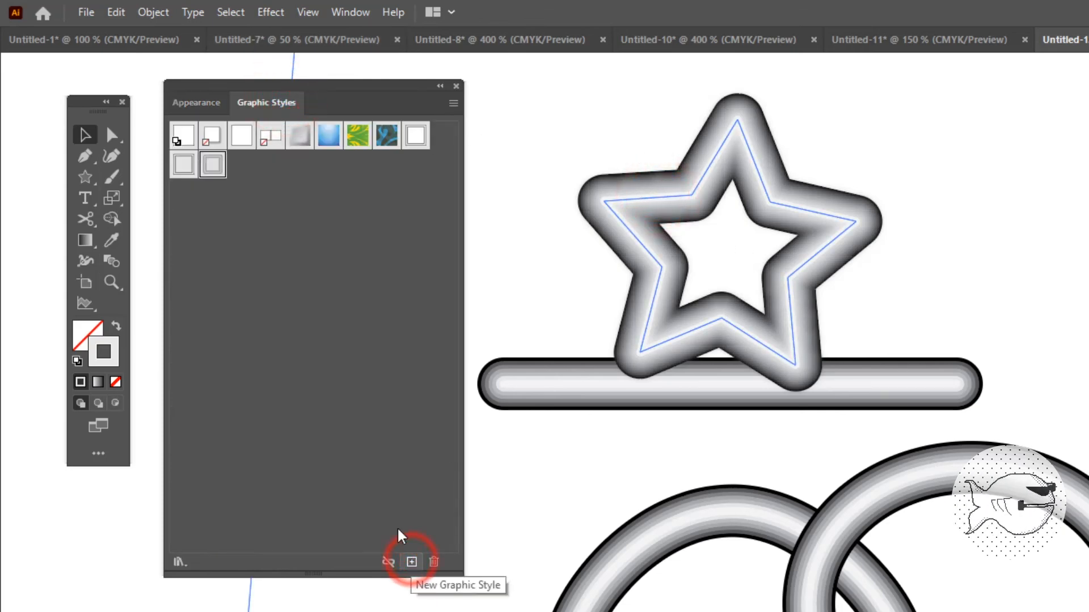
click(214, 168)
double_click(216, 170)
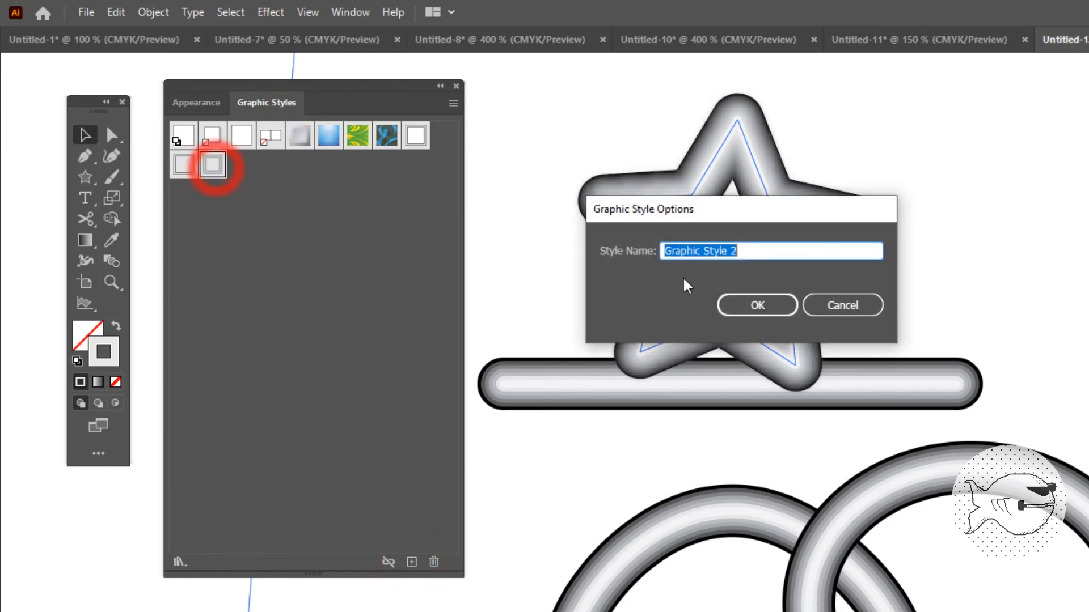
text(Soft Silver Bub)
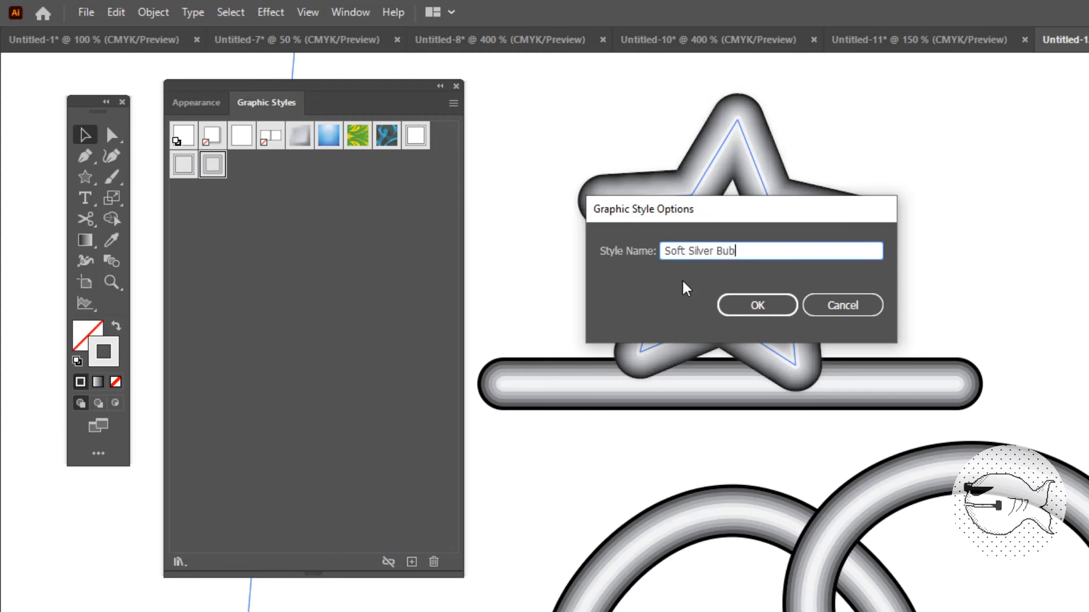
text(bly Stroke)
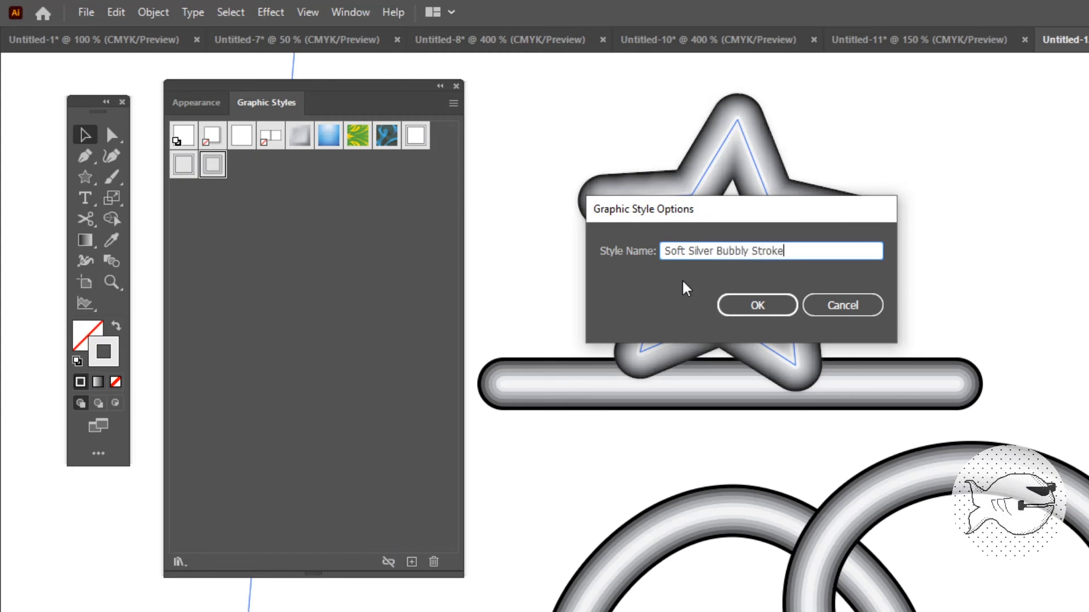
click(772, 307)
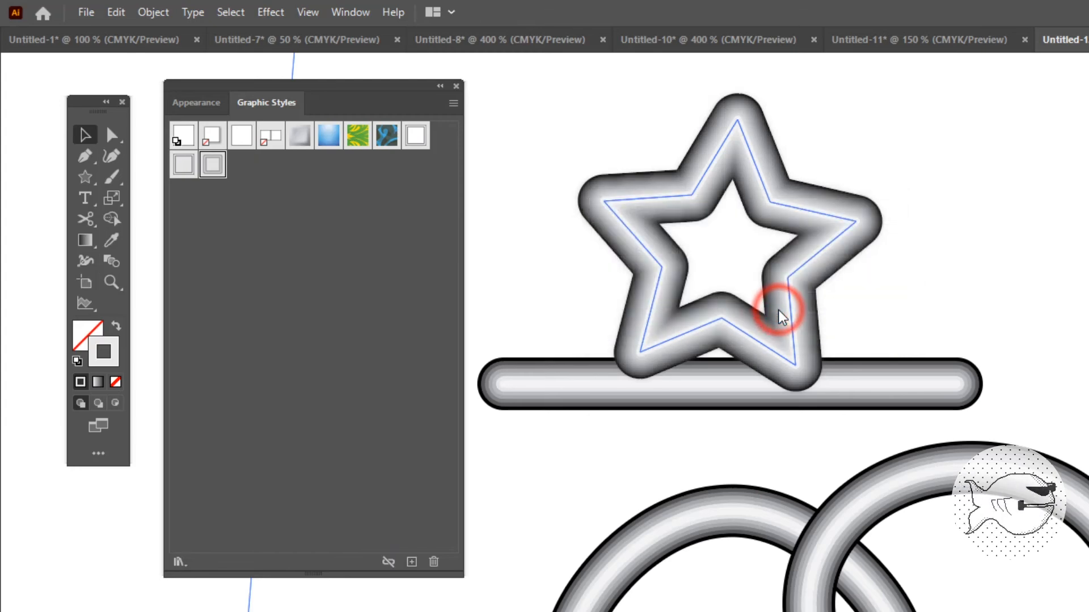
key(ctrl+shift+a)
Draw a letter N from three straight line segments and a letter I from one segment in the empty area below the loop.
drag(518, 603, 742, 406)
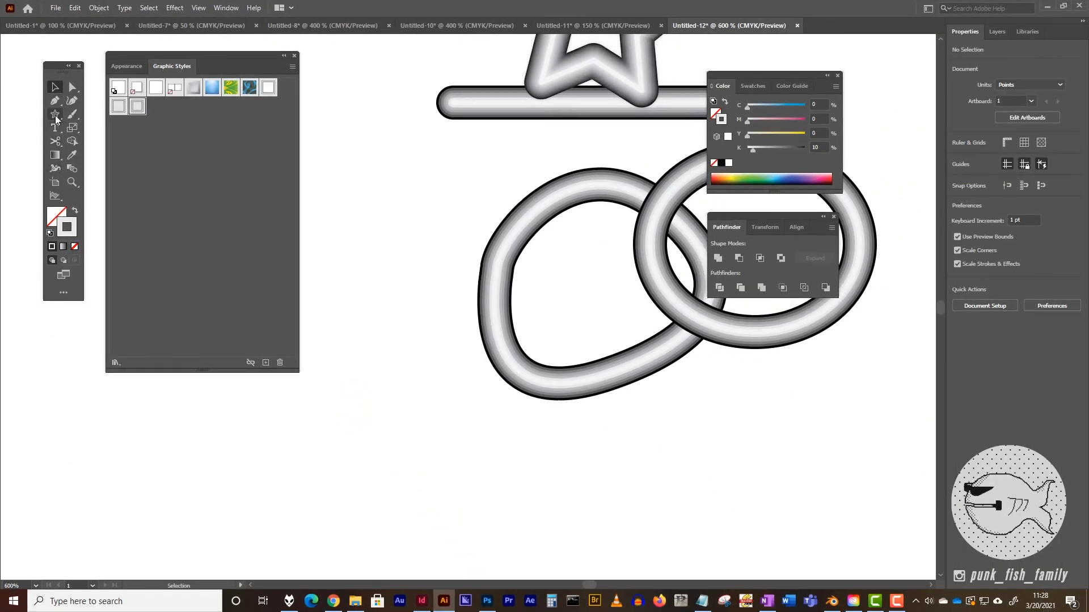
drag(55, 114, 107, 170)
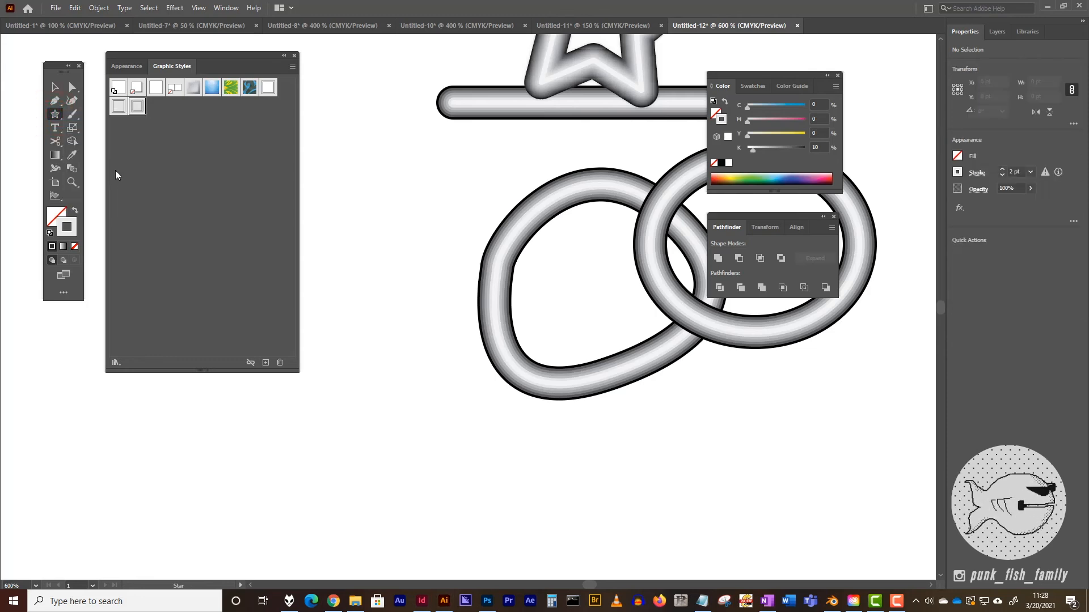
drag(250, 511, 259, 408)
drag(246, 406, 326, 520)
drag(299, 520, 300, 378)
drag(360, 398, 362, 511)
Draw a circle beside the letter I, cut it at its top and bottom points, and delete the open side to form a C.
drag(55, 114, 102, 129)
drag(396, 399, 502, 513)
key(c)
click(448, 400)
click(450, 513)
key(v)
click(487, 498)
key(Delete)
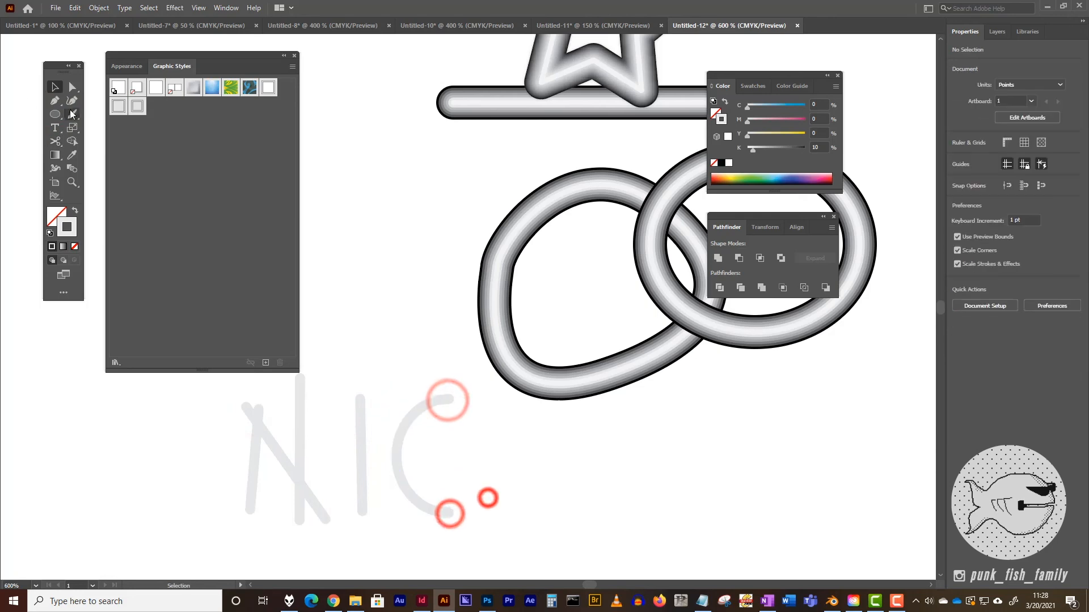
Draw a letter K from three straight line segments beside the C.
drag(54, 114, 100, 169)
drag(484, 400, 481, 516)
drag(530, 407, 468, 458)
drag(472, 436, 560, 523)
Select all the drawn letter paths and apply the Soft Silver Bubbly Stroke style to them.
click(54, 86)
drag(585, 470, 227, 380)
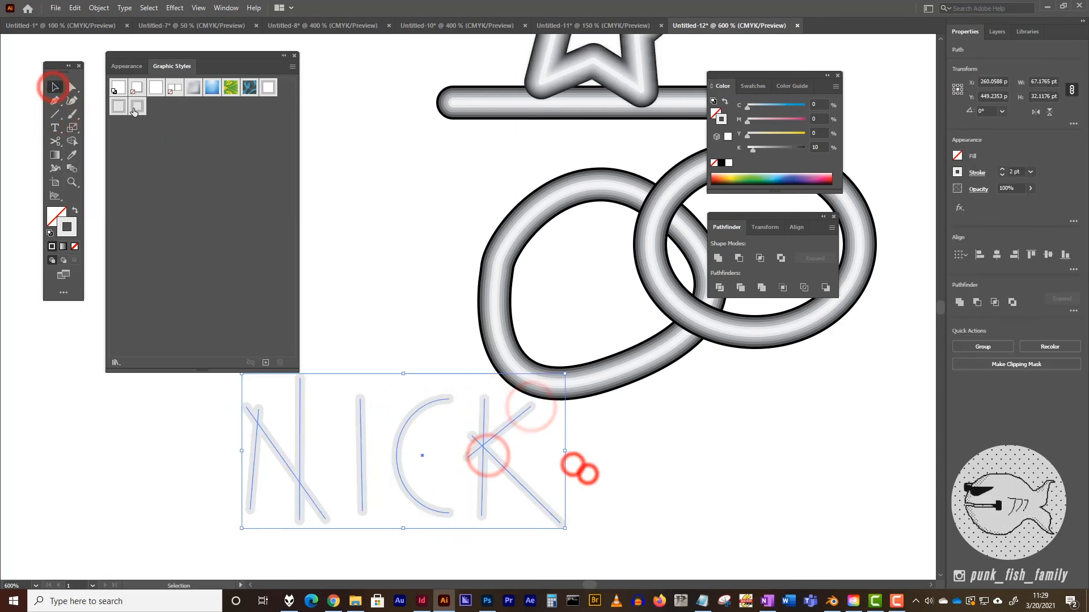
click(137, 106)
click(817, 438)
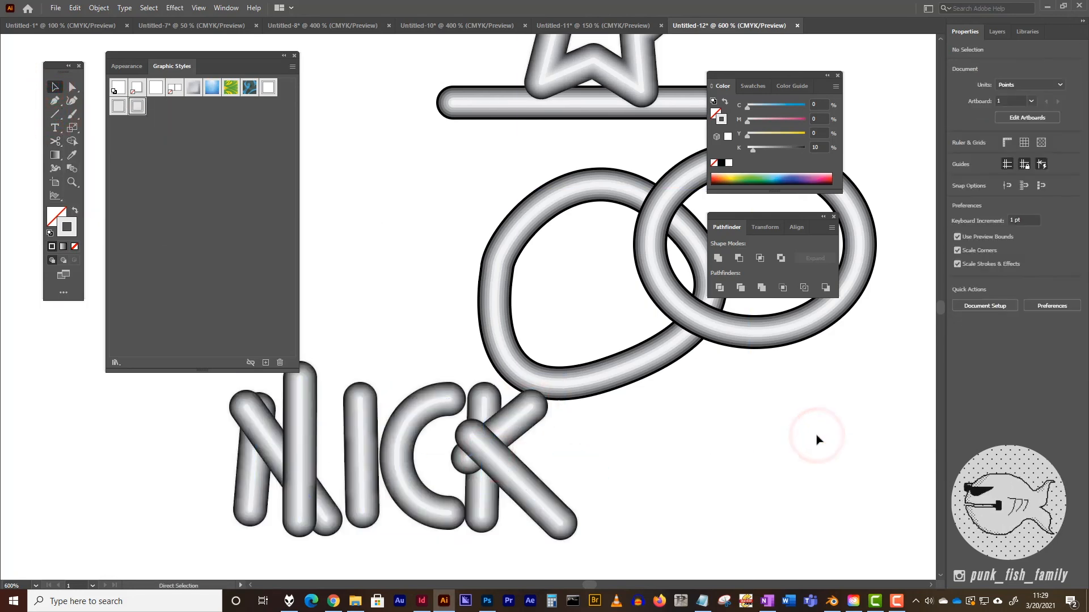
Move the lettering clear of the freeform loop and bring the K's separate upper arm back to its letter.
key(ctrl+minus)
key(ctrl+minus)
drag(547, 406, 366, 453)
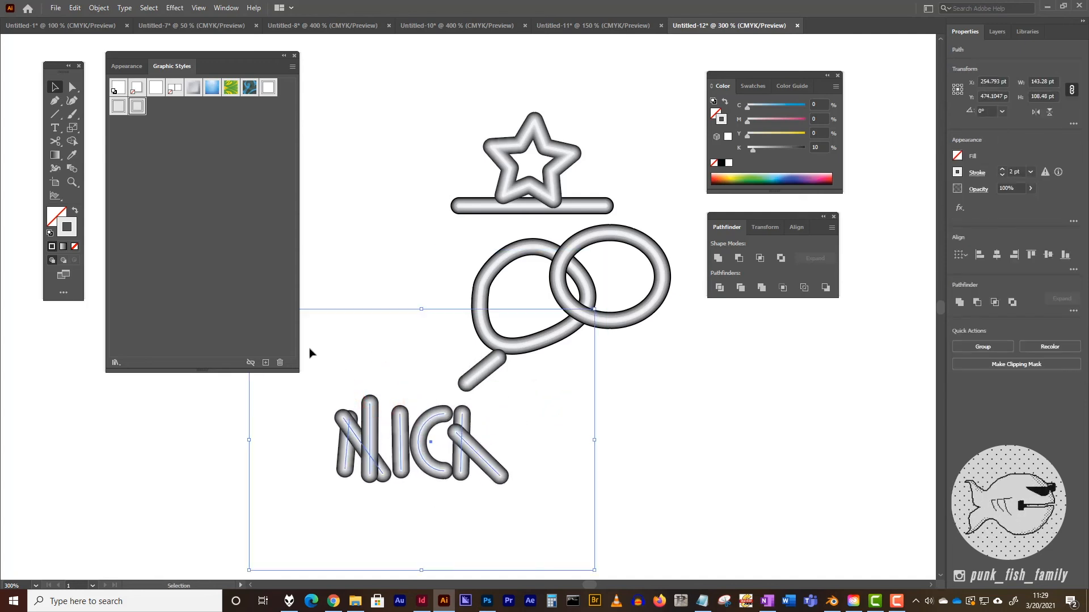
click(658, 389)
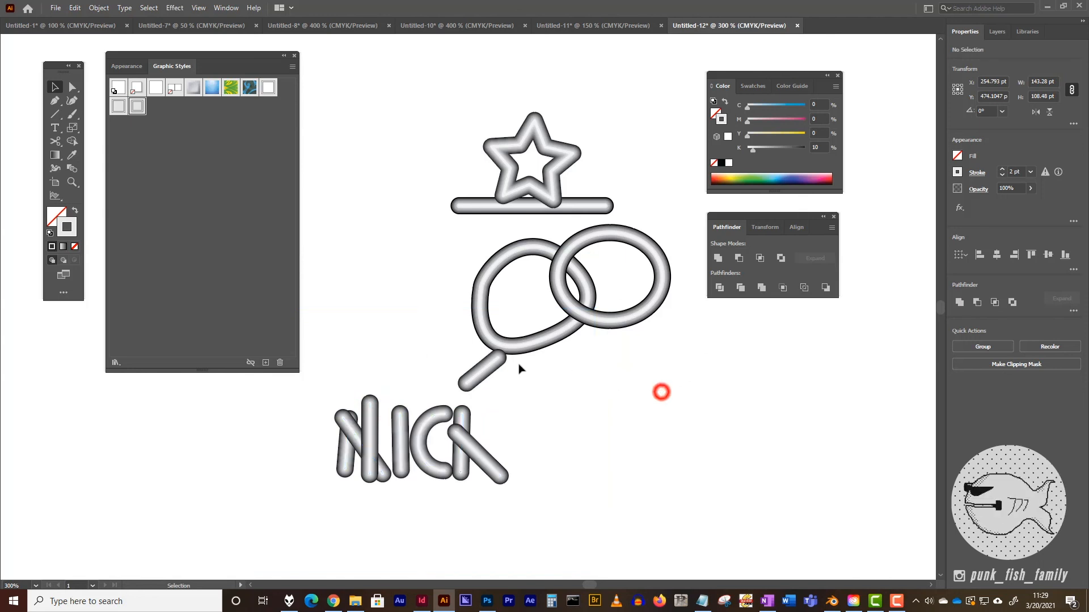
drag(480, 371, 480, 434)
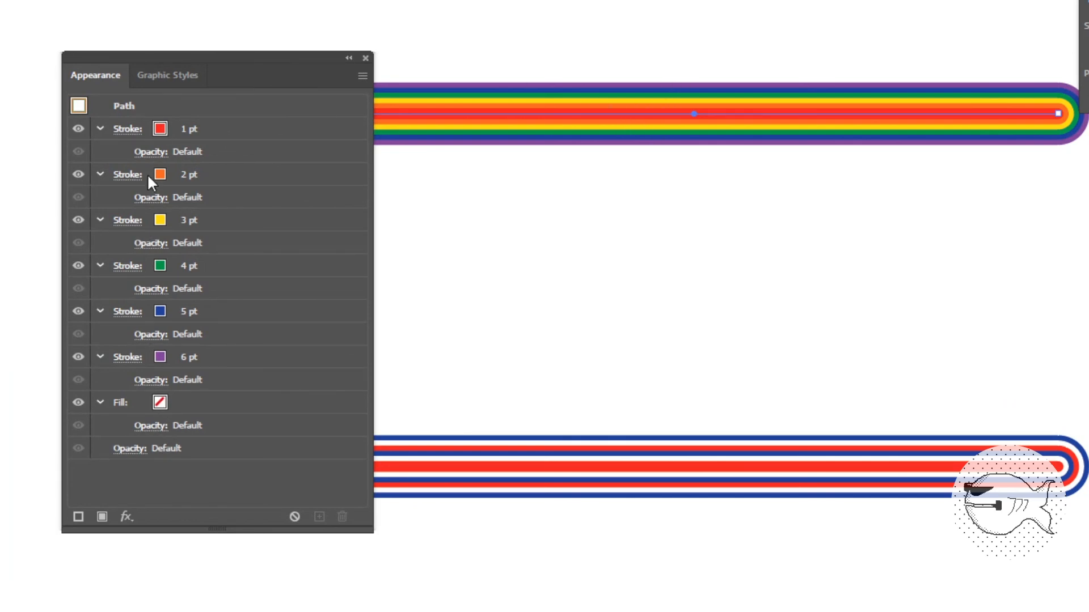
Inspect the stacked strokes of the red, white and blue striped line.
click(509, 468)
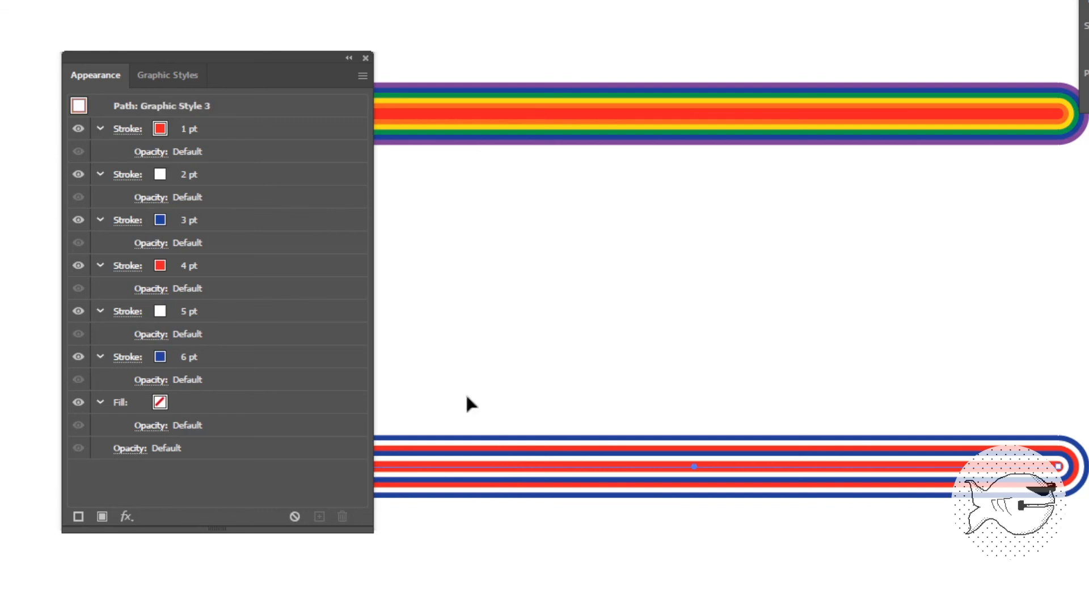
click(452, 228)
Draw an upright five-pointed star below the striped line and apply the red, white and blue Graphic Style 3 to it.
key(ctrl+minus)
key(ctrl+minus)
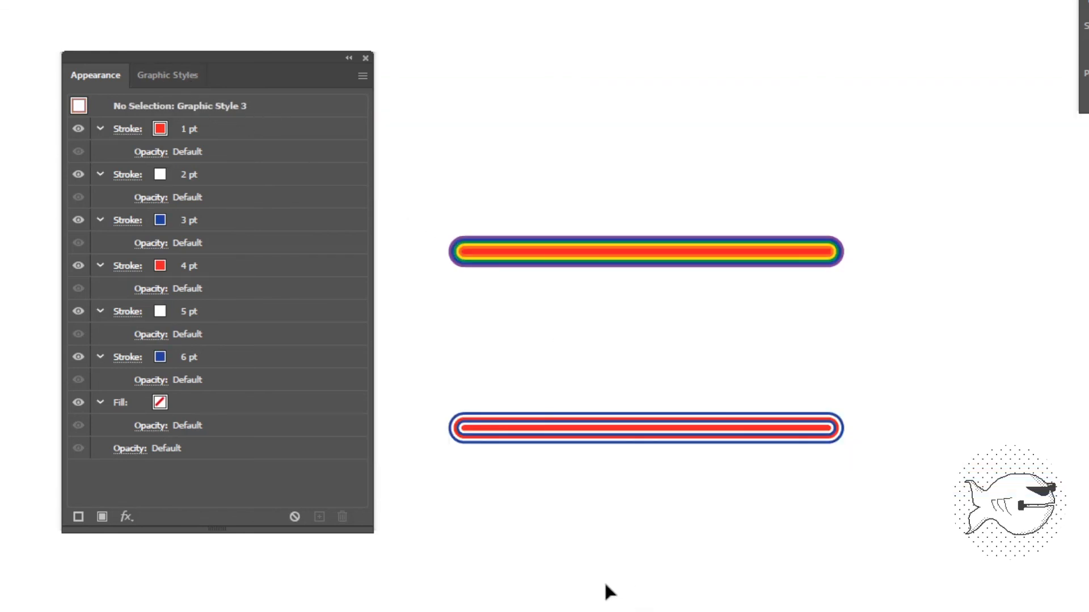
drag(606, 586, 593, 304)
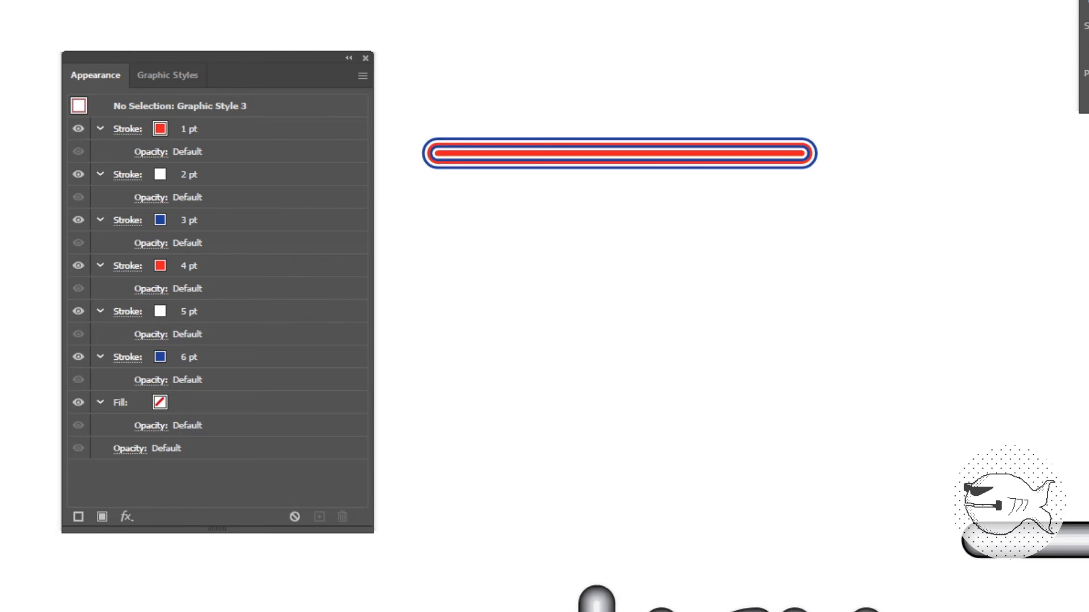
drag(34, 109, 88, 153)
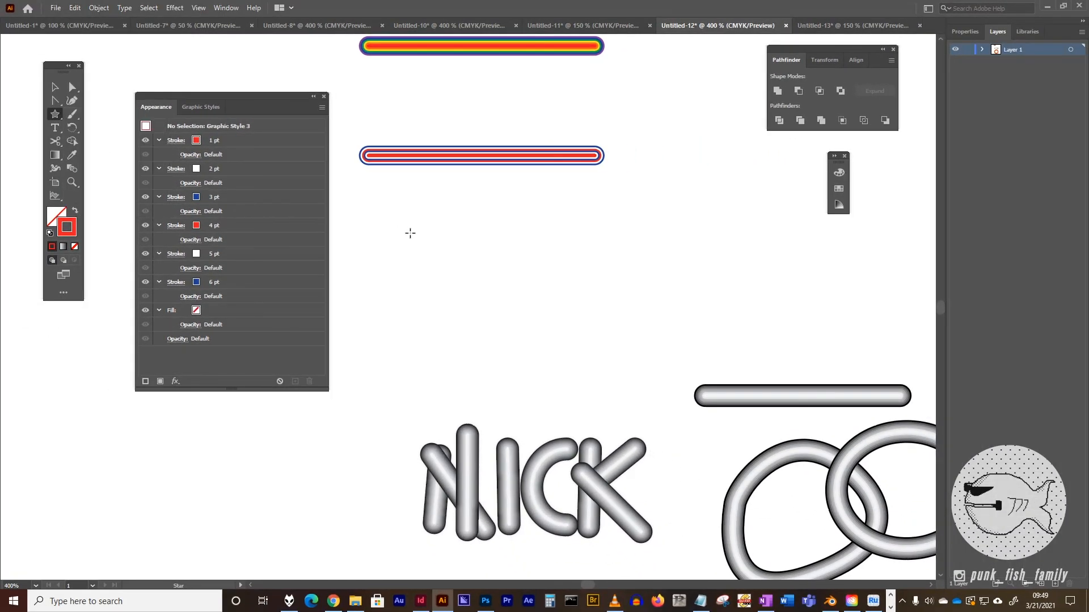
drag(410, 233, 445, 281)
click(201, 107)
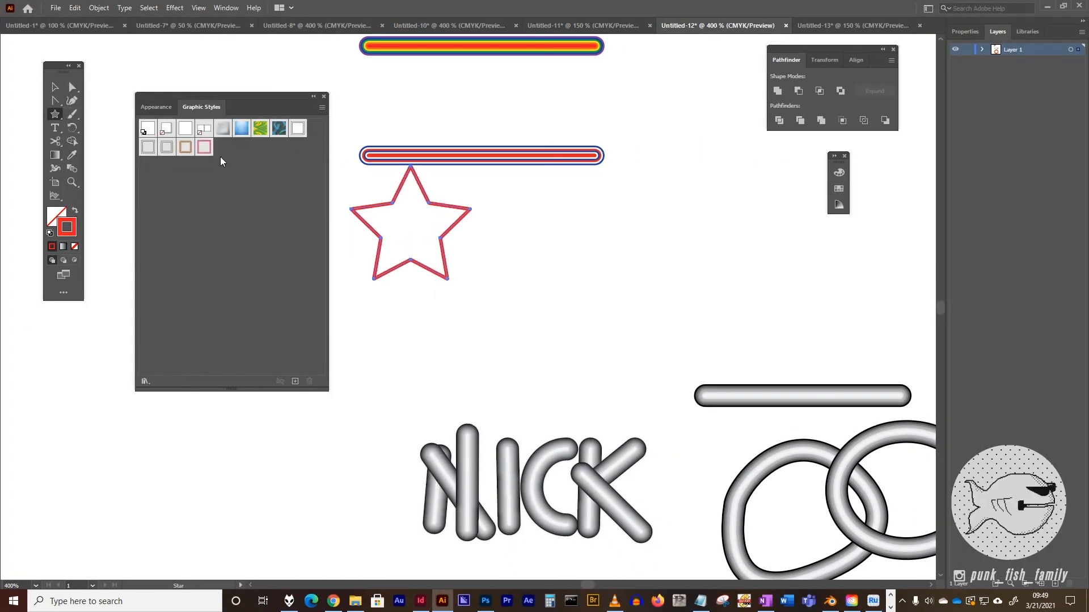
click(204, 147)
Move the striped star clear below the line and scale it down proportionally to about a third of the line's length.
click(55, 87)
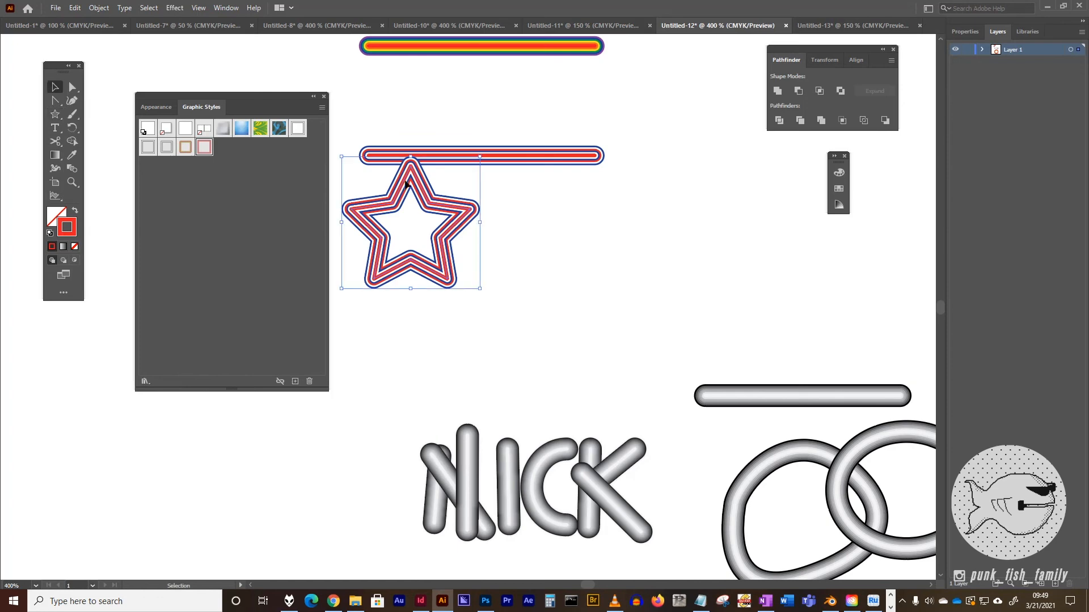
drag(406, 184, 436, 248)
drag(510, 352, 455, 299)
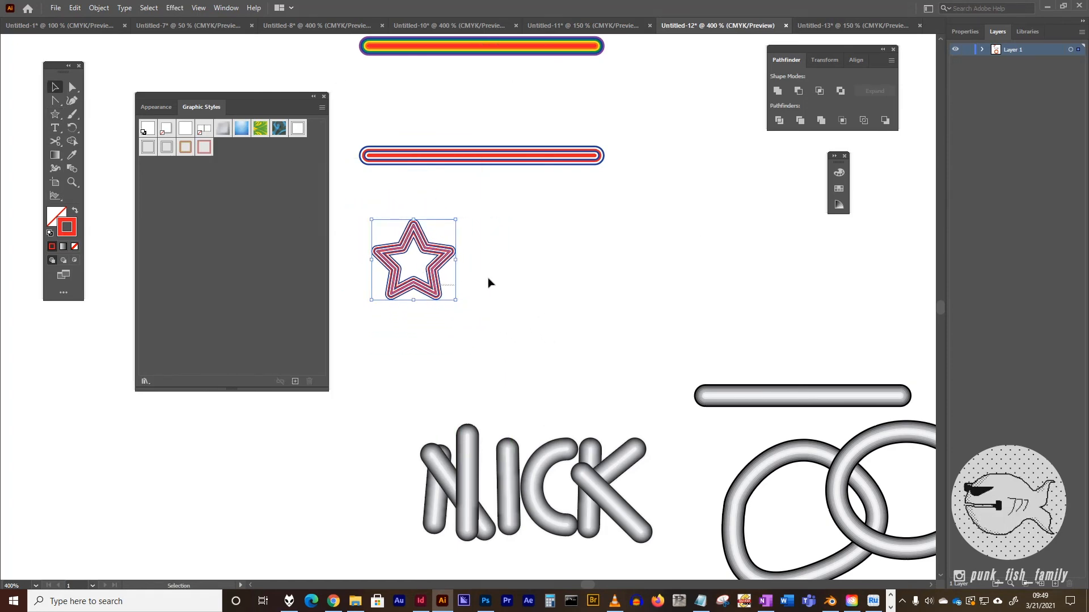
click(551, 273)
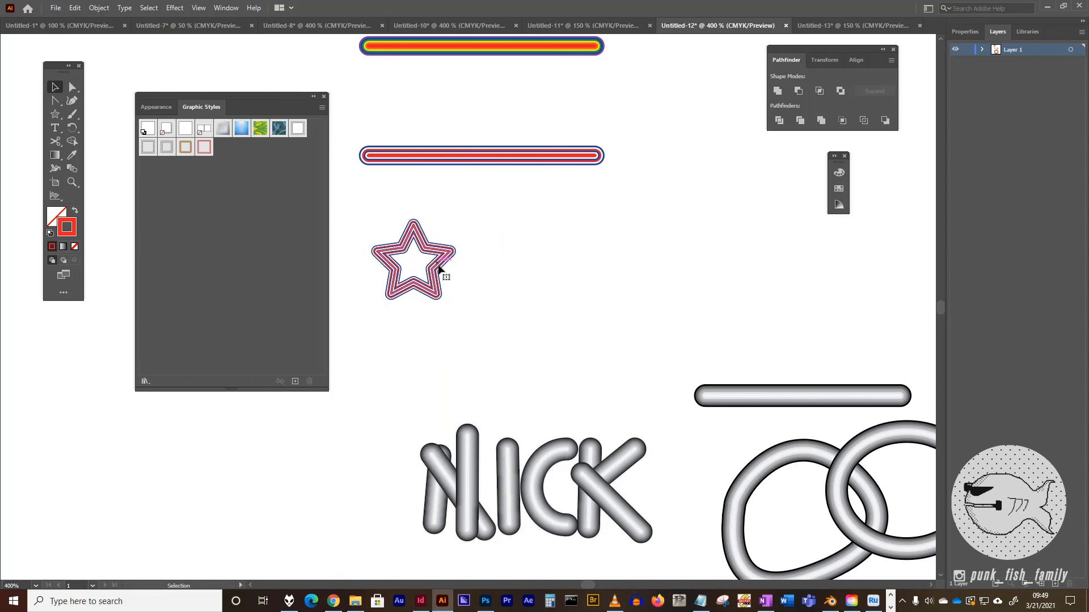
Duplicate the striped star horizontally beside the original and apply the rainbow graphic style to the copy.
drag(440, 269, 544, 270)
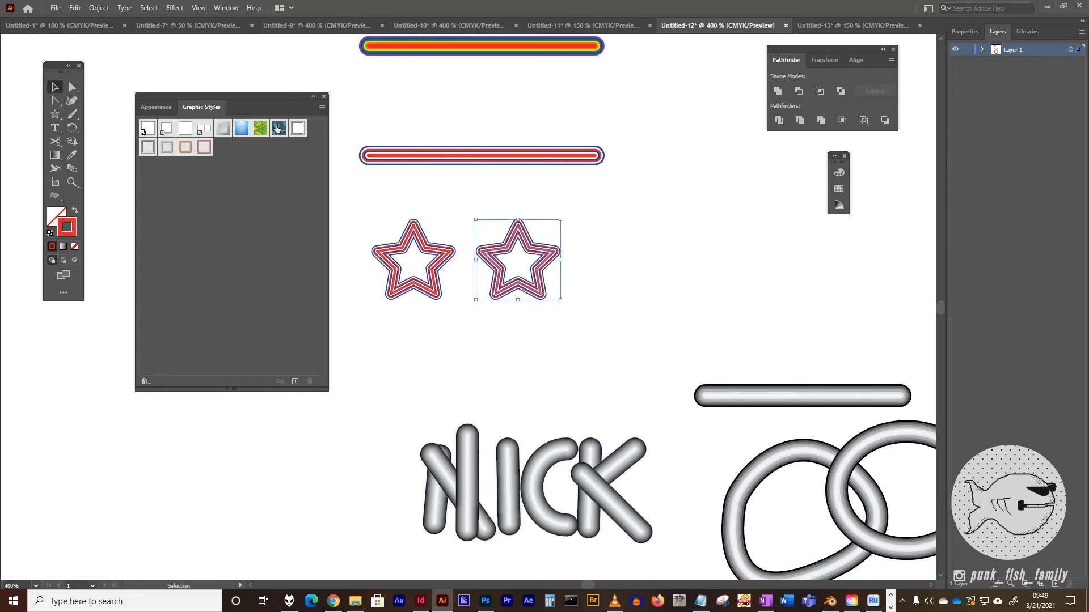
click(186, 148)
click(717, 277)
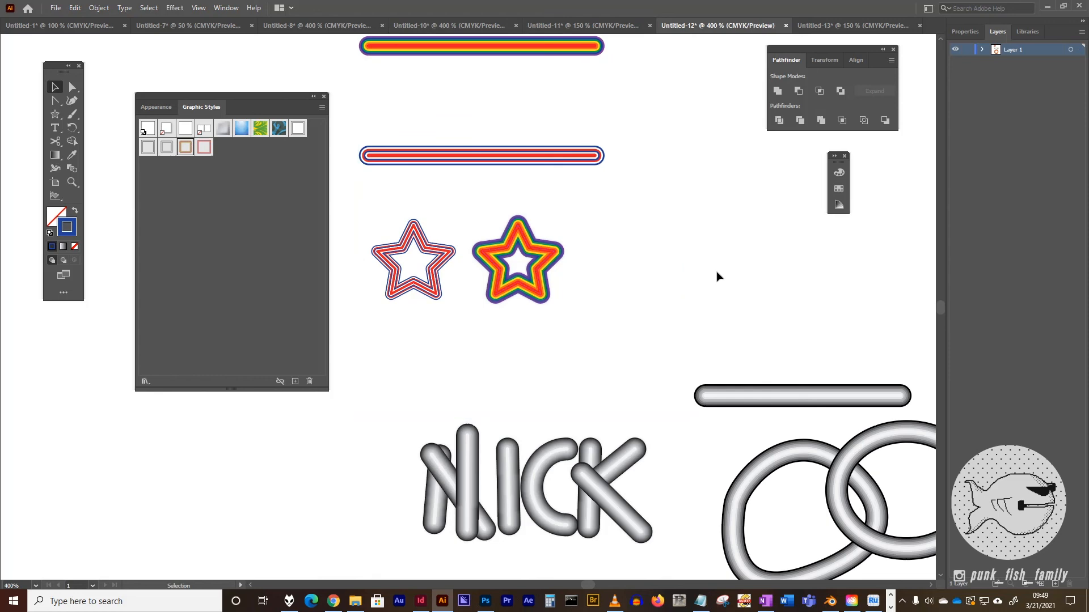